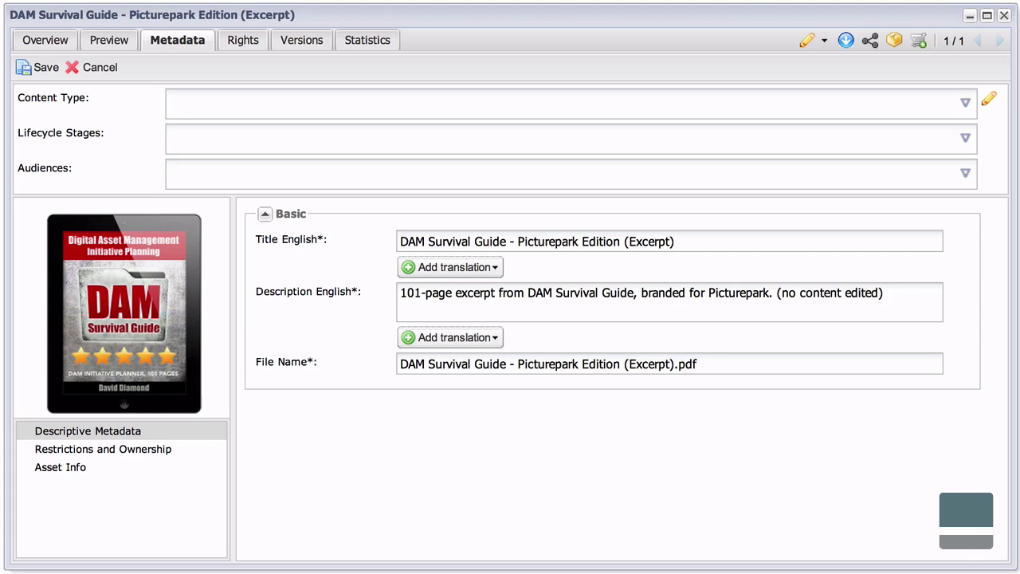
Try to assign unlisted Content Type values such as "hello" and "goodbye" to the asset
click(291, 106)
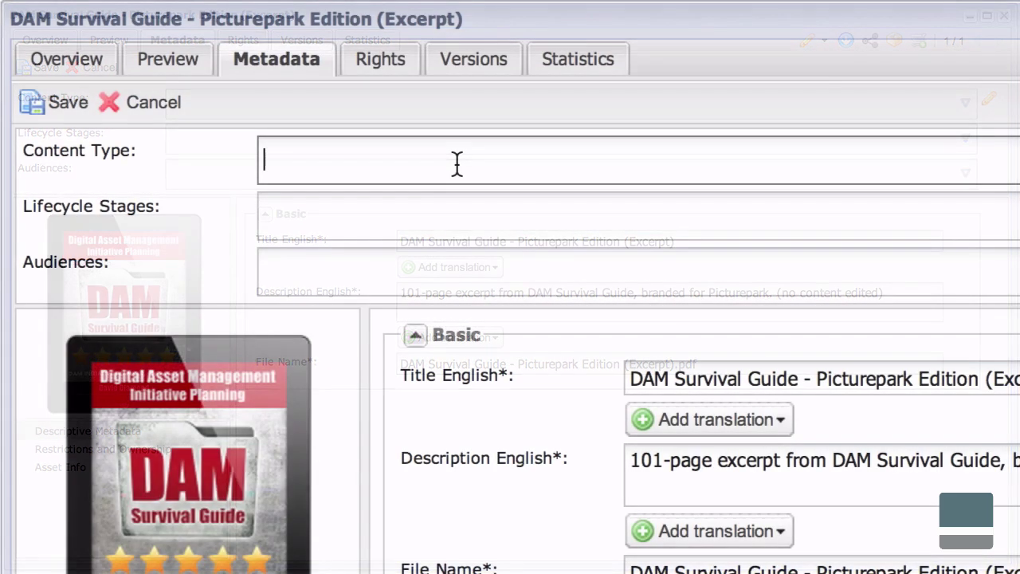
text(hello)
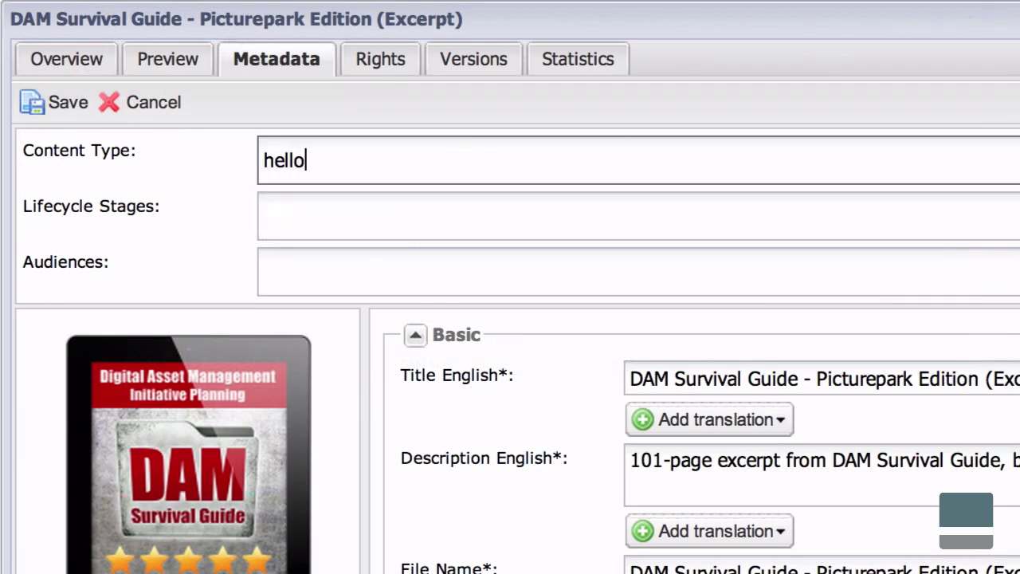
key(Return)
text(bye)
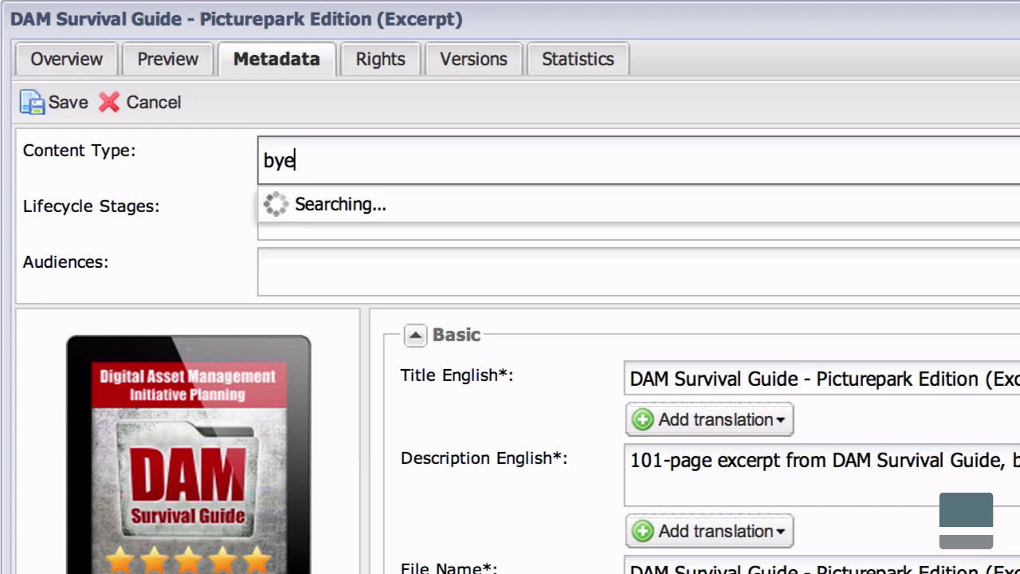
key(BackSpace)
key(BackSpace)
key(BackSpace)
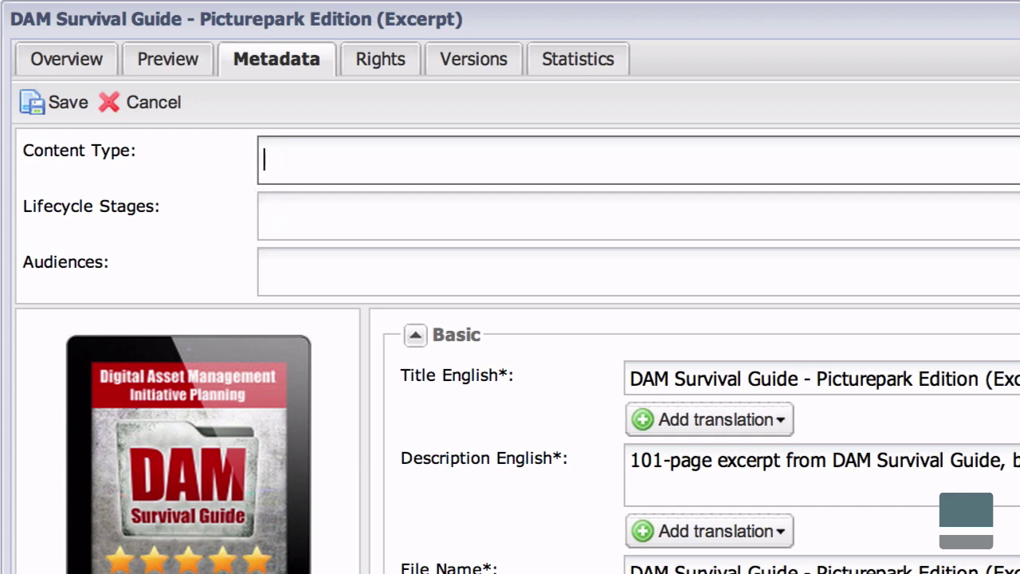
text(good)
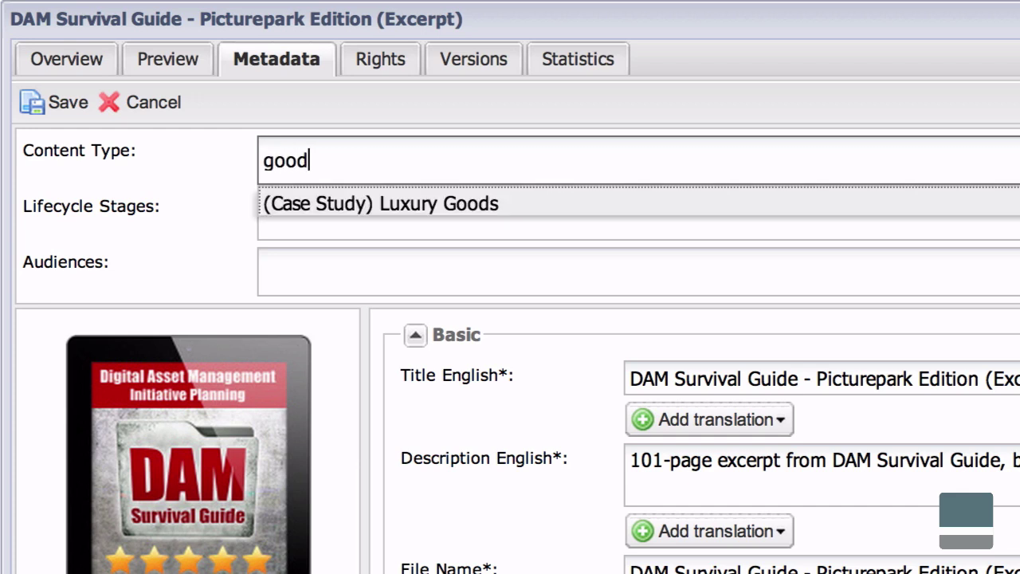
text(bye)
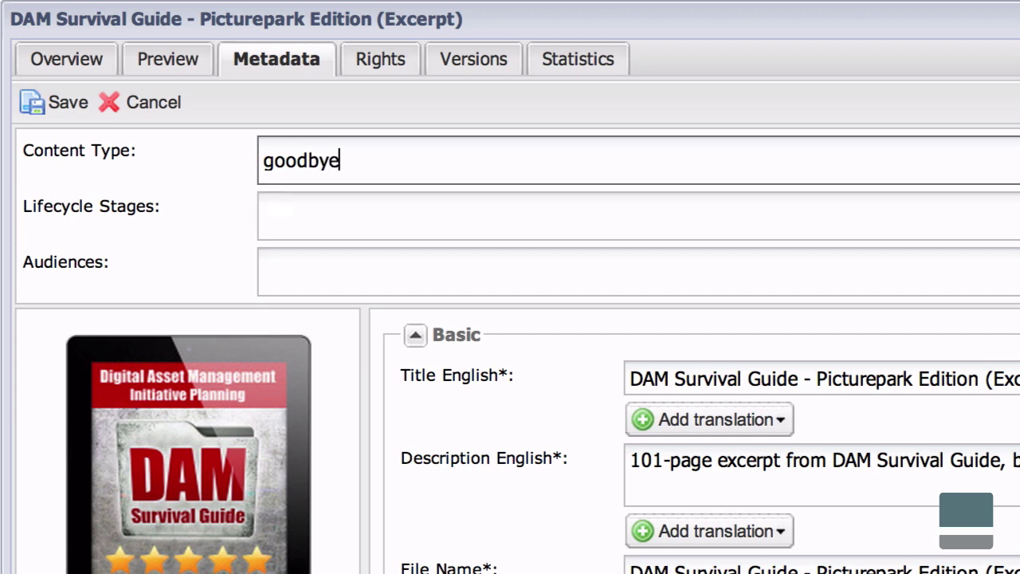
key(Return)
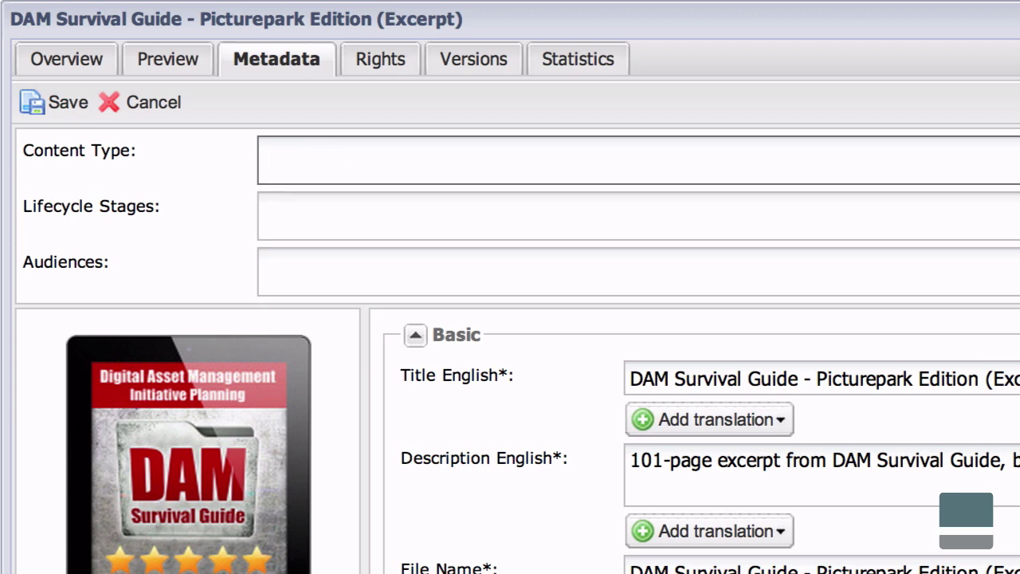
text(photo)
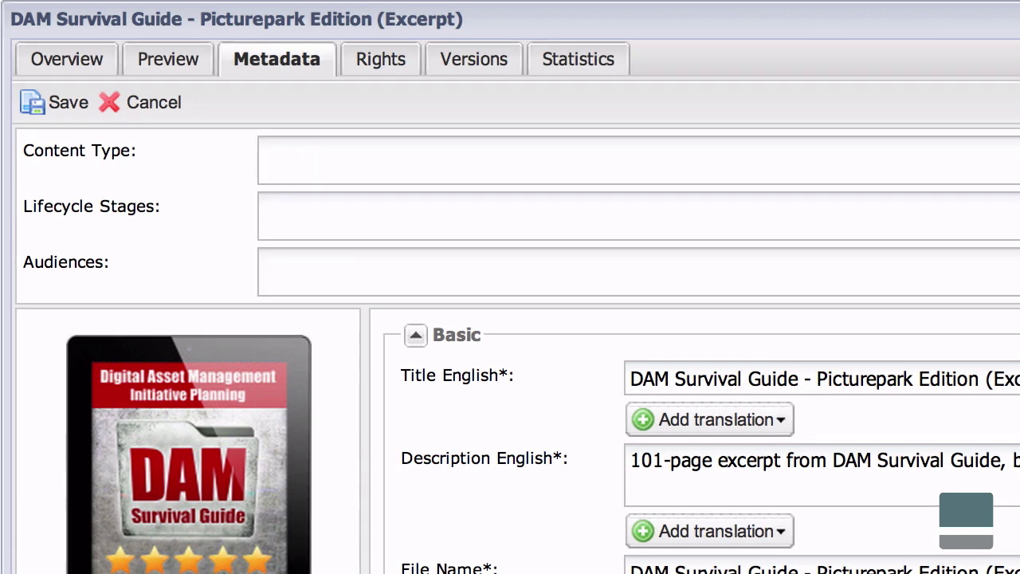
Search the Content Type values for "white" and assign (eBook) DAM Survival Guide to the asset
click(264, 160)
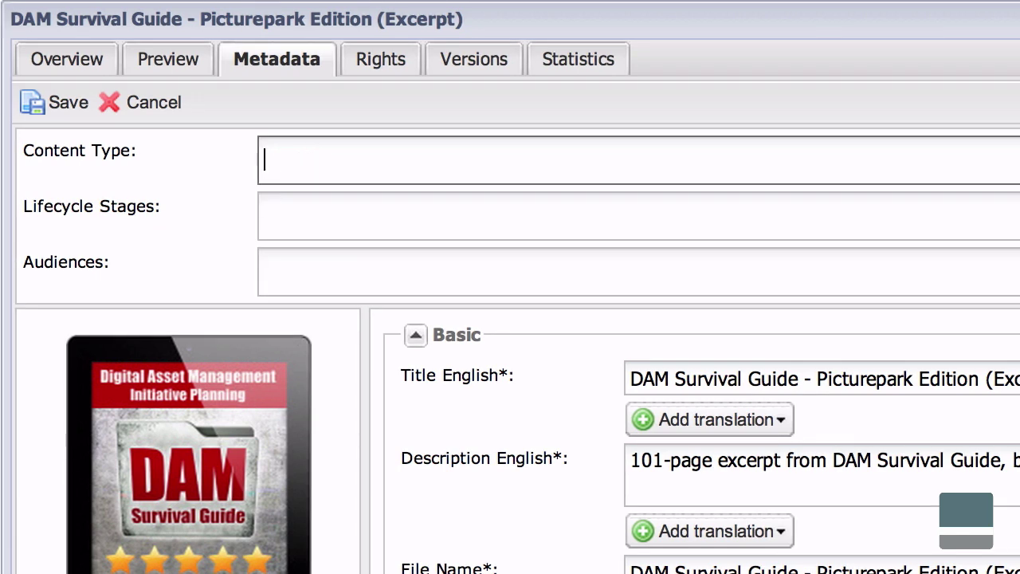
text(white)
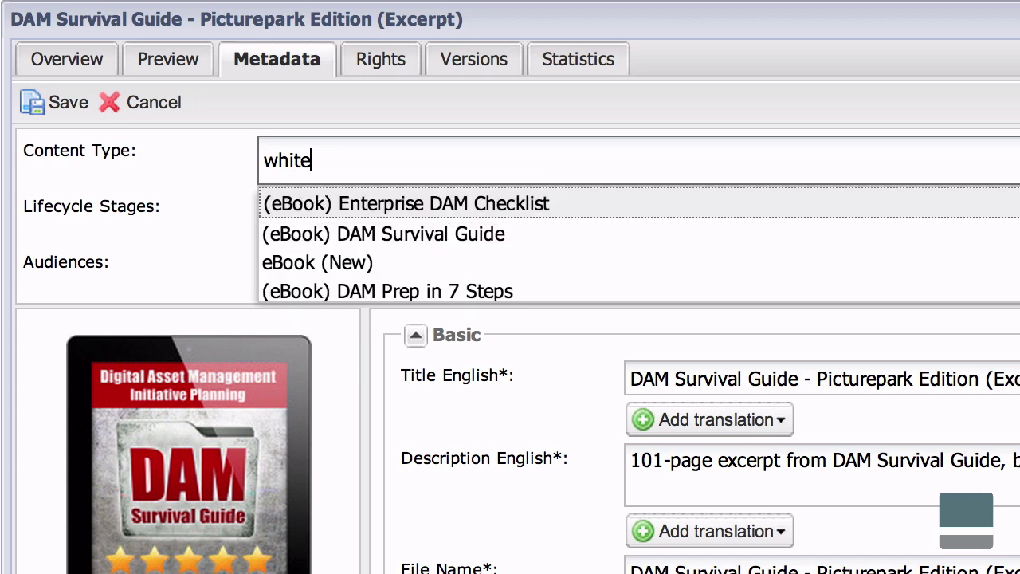
key(Down)
key(Down)
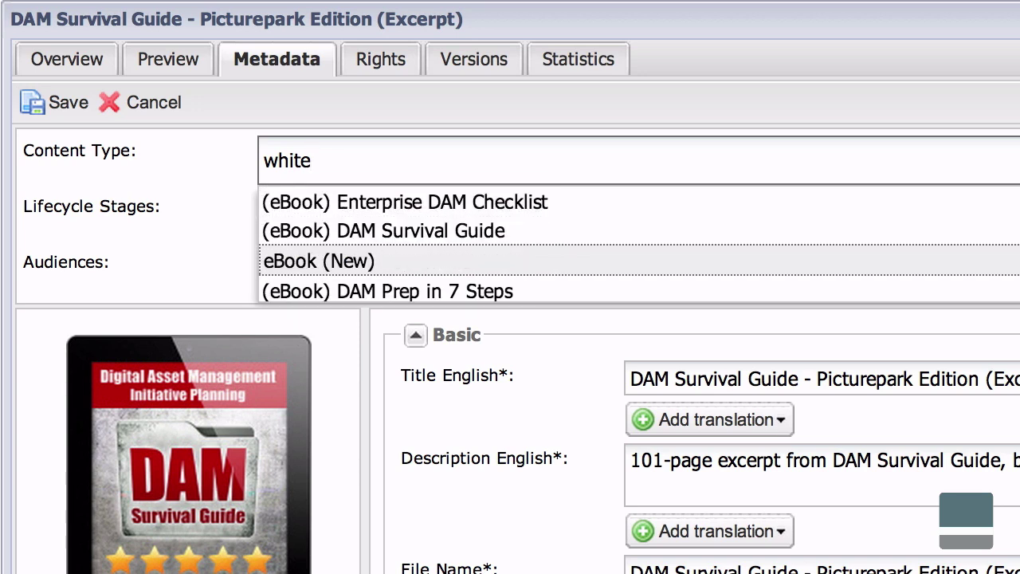
key(Up)
key(Up)
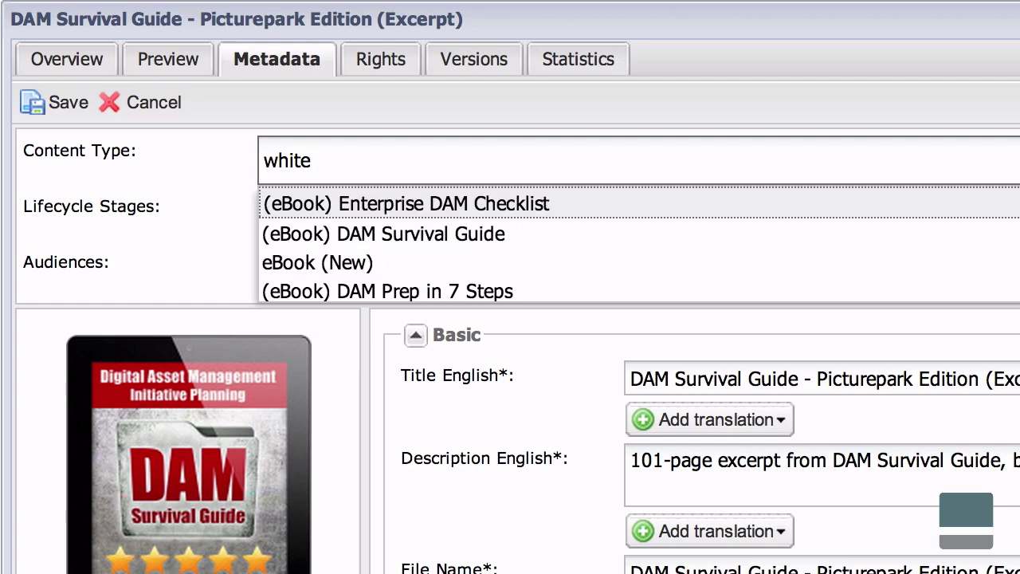
key(Down)
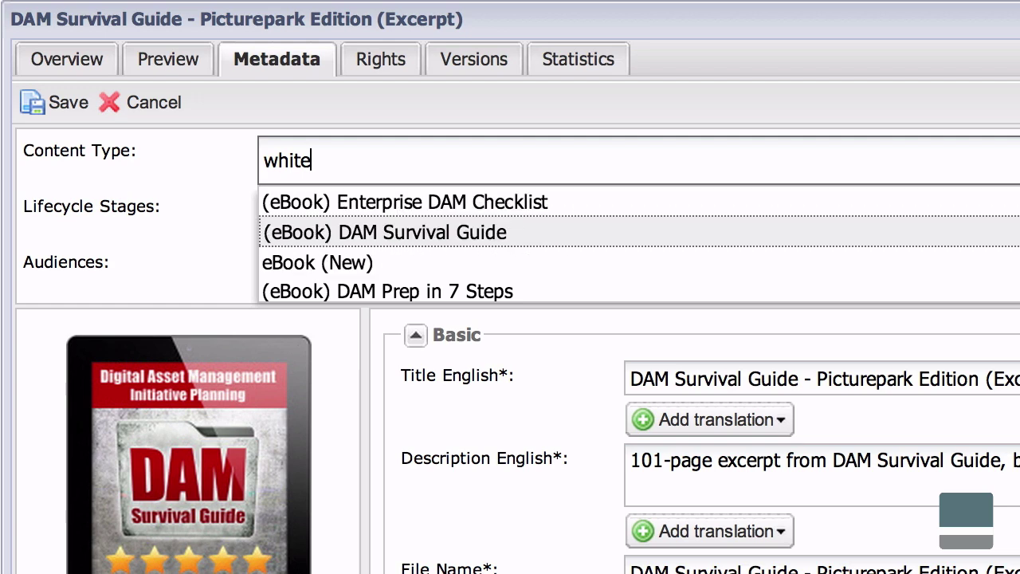
key(Down)
key(Down)
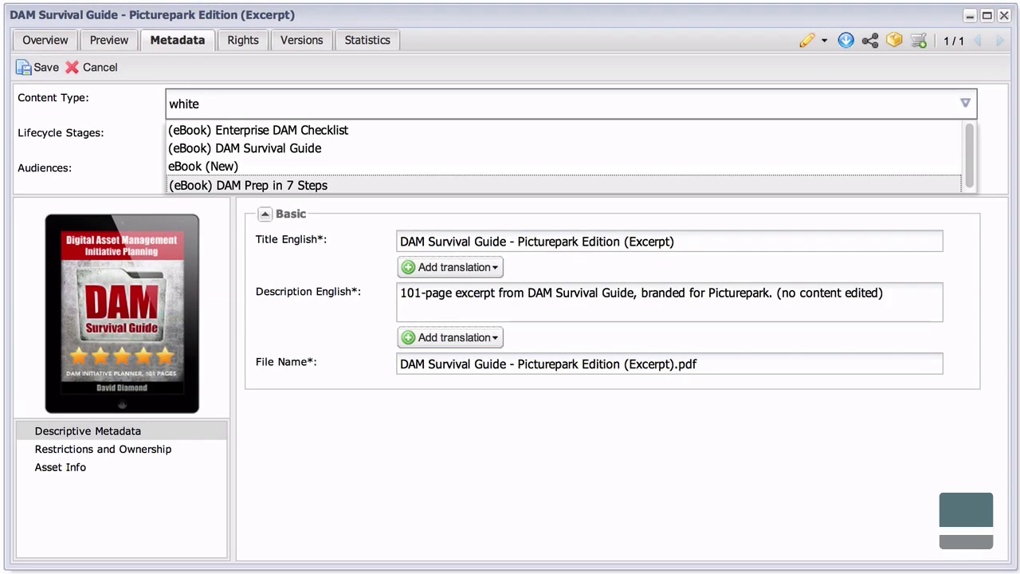
click(467, 147)
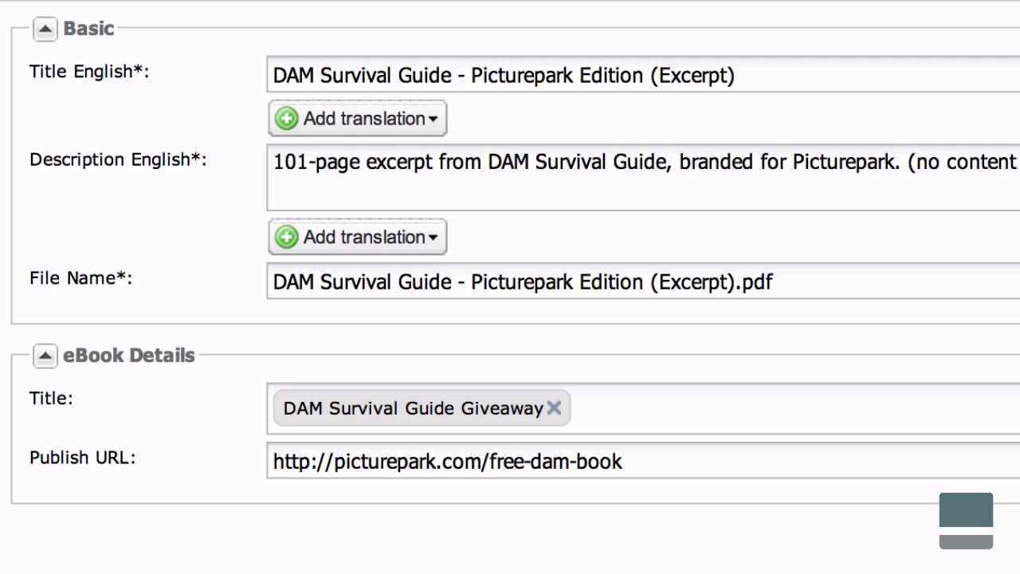
Try replacing the final part of the eBook's Publish URL with "dsg", and undo the replacement
double_click(503, 460)
drag(504, 461, 580, 457)
text(dsg)
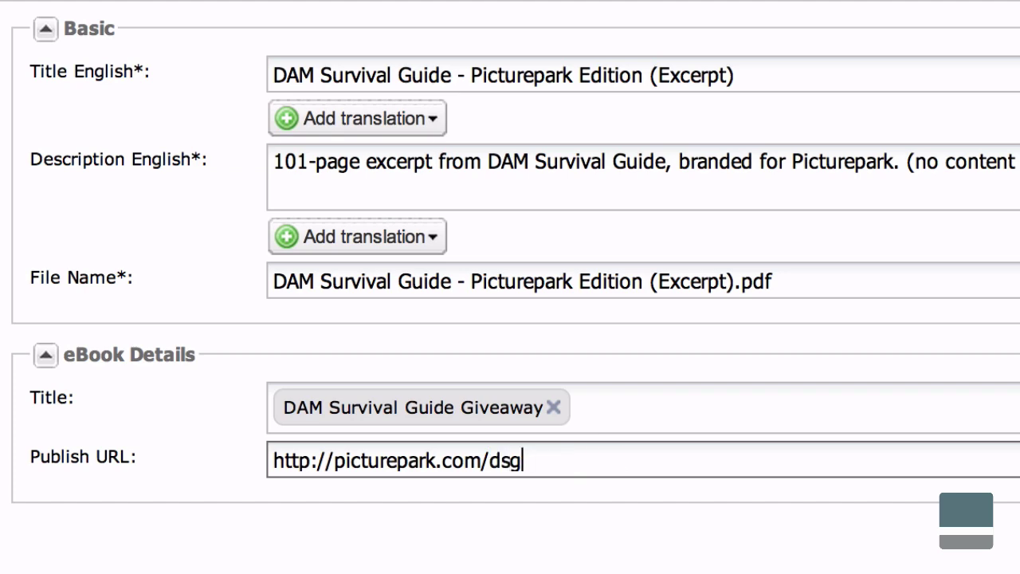
key(ctrl+z)
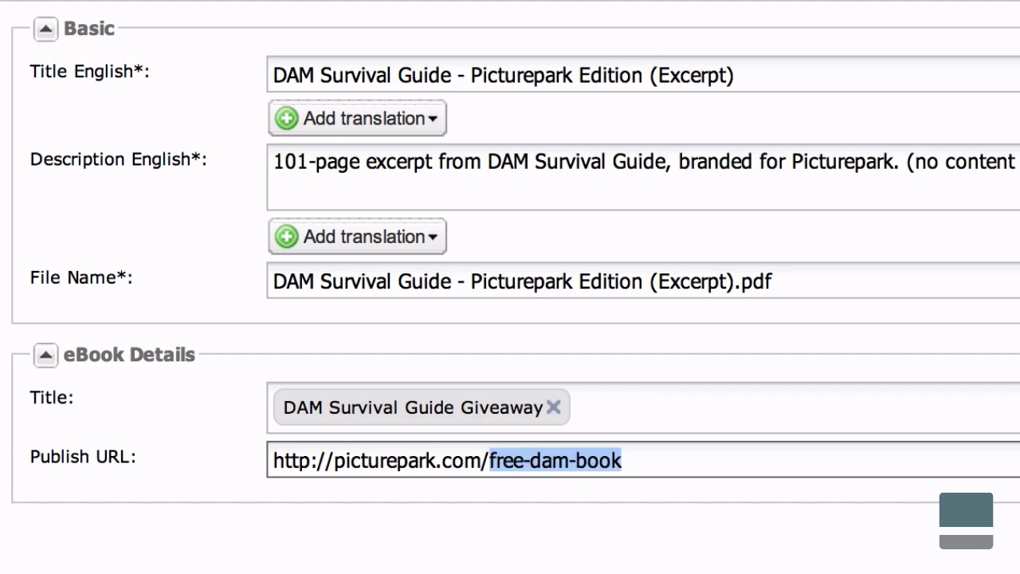
key(Tab)
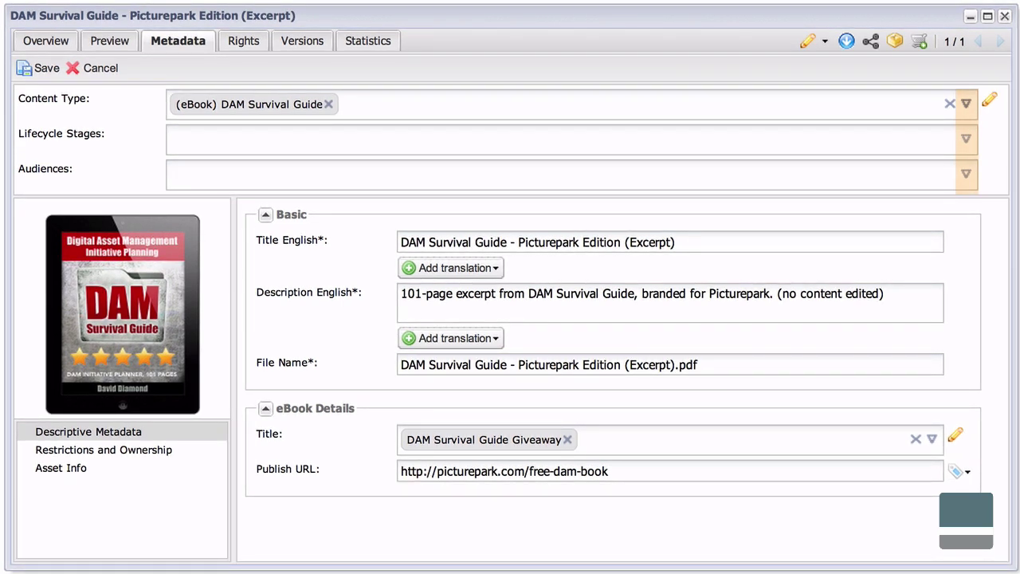
Browse the eBook and Case Study branches of the Content Type category tree and add Advertising to the asset's content types
click(966, 103)
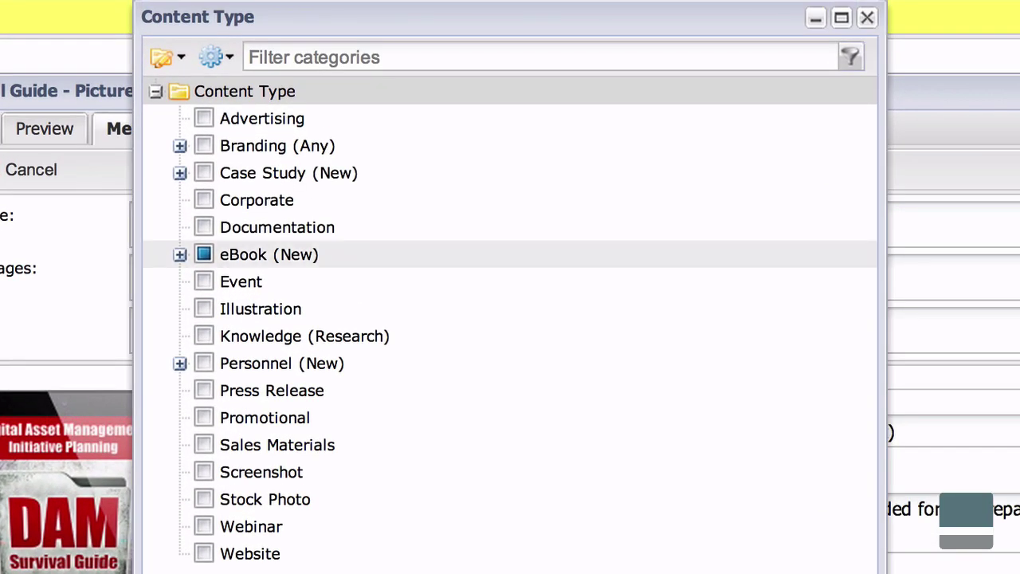
click(180, 255)
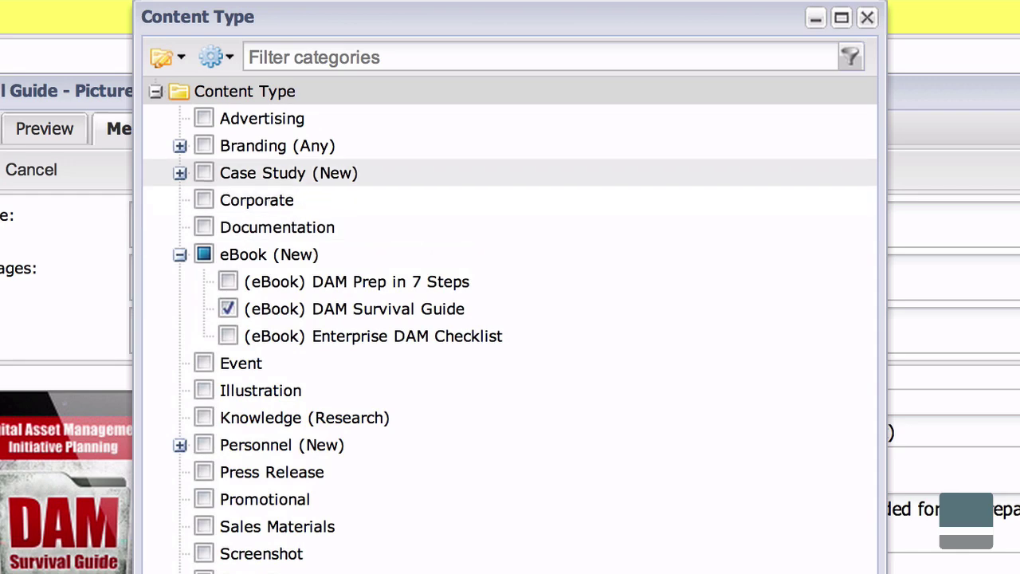
click(180, 173)
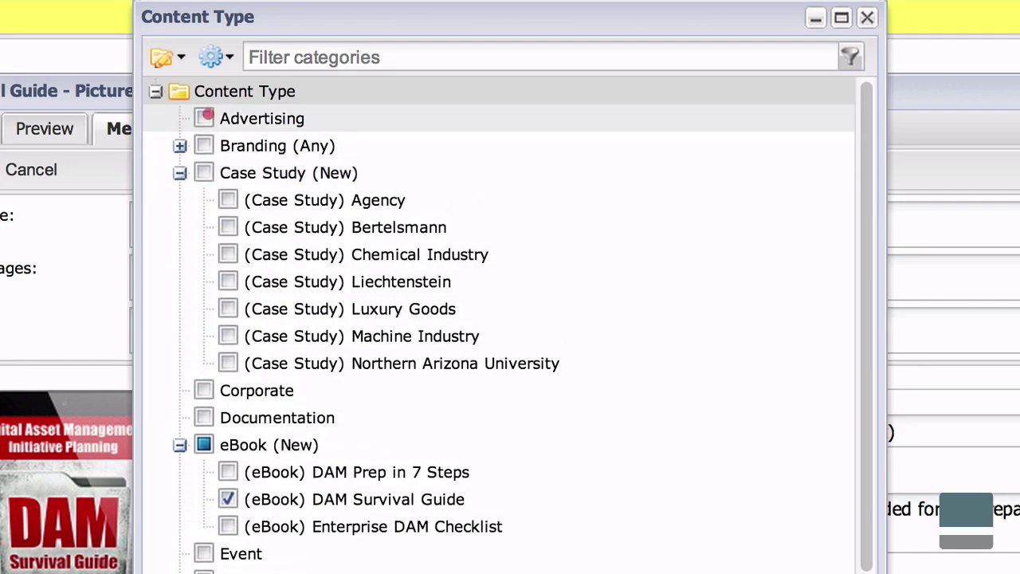
click(204, 118)
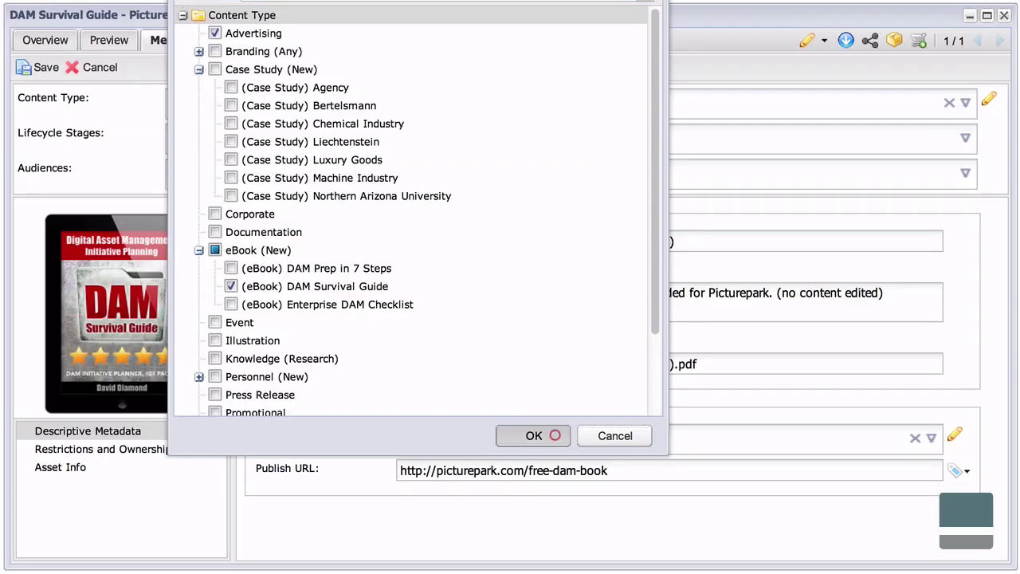
click(600, 563)
In the Advertising Content Details, set Type to PPC using the search term "pay" and Sponsor to VIT Picturepark
scroll(622, 380, down, 3)
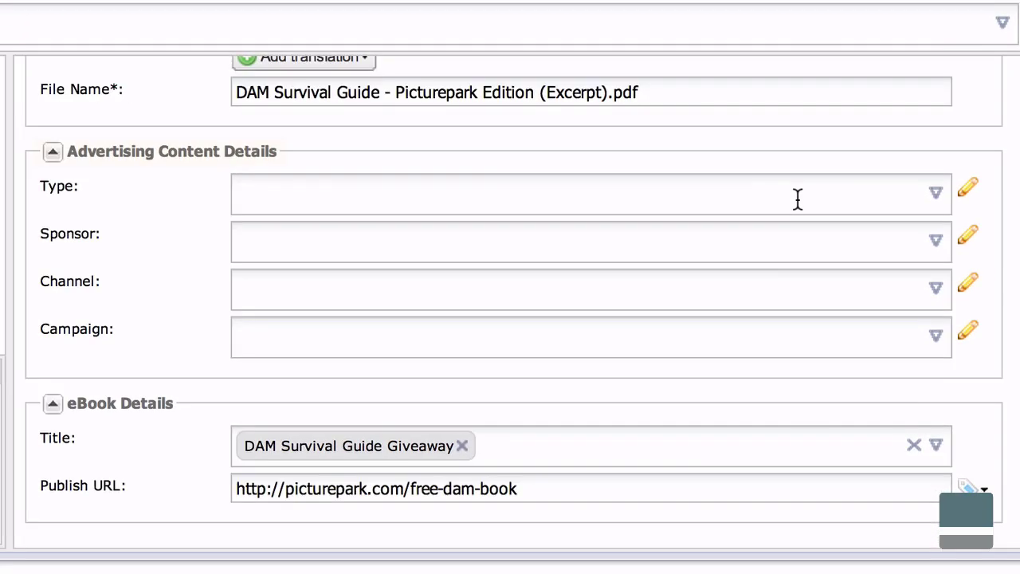
click(813, 304)
text(pay)
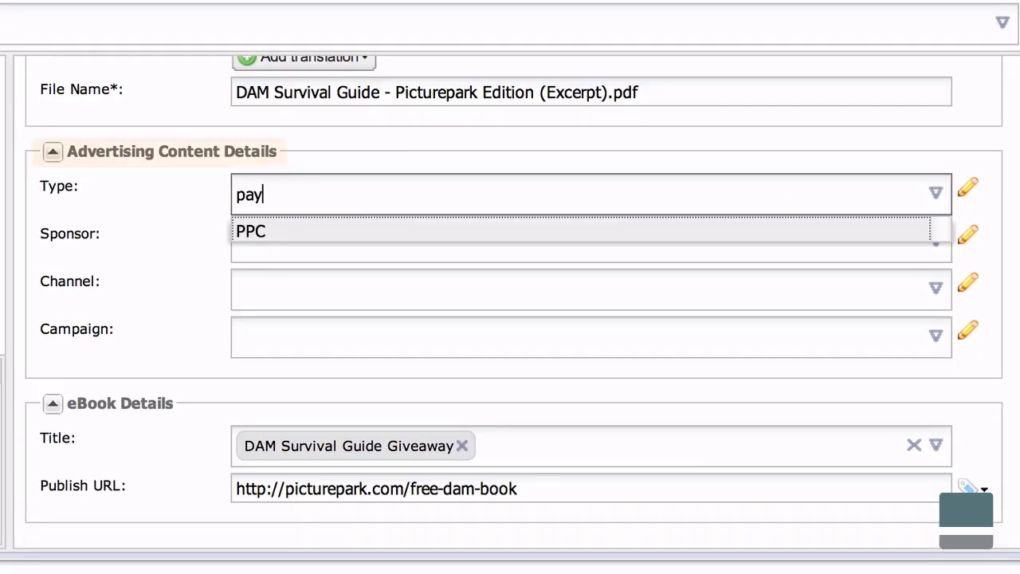
click(672, 236)
click(667, 243)
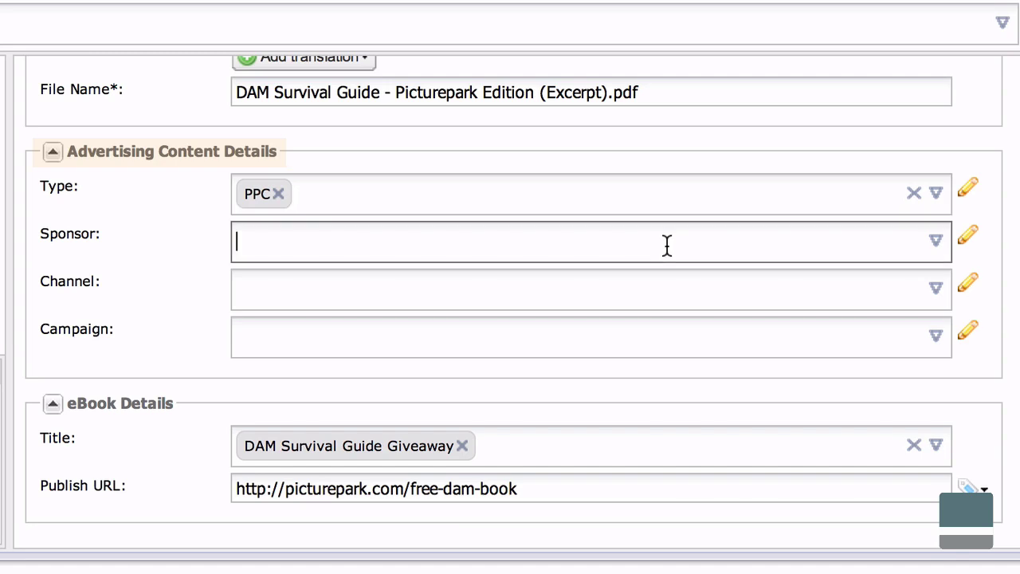
text(vit)
click(615, 286)
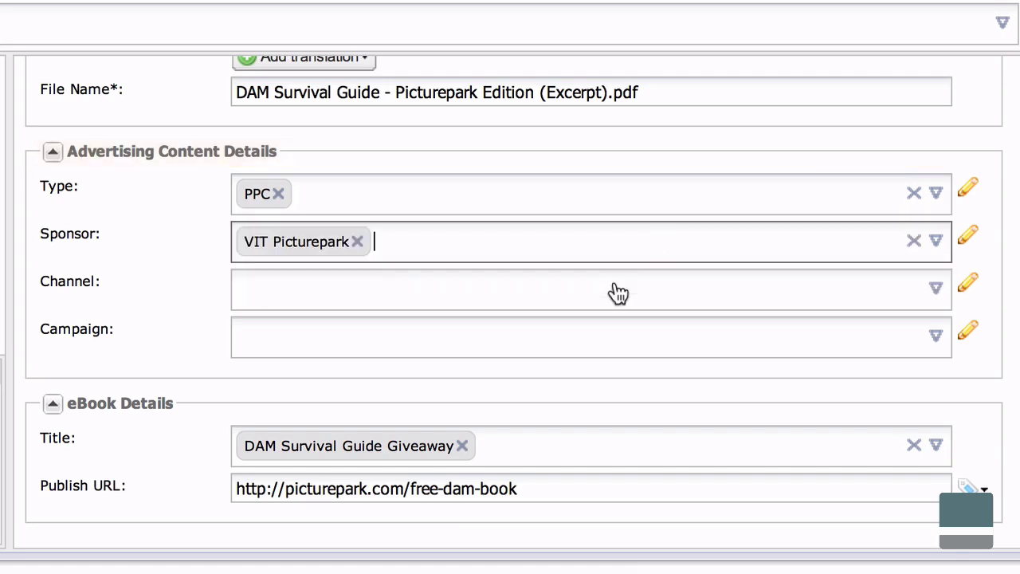
Set the advertising Channel to AdWords using the search term "goog" and the Campaign to DAM Survival Guide Giveaway
click(605, 287)
text(goog)
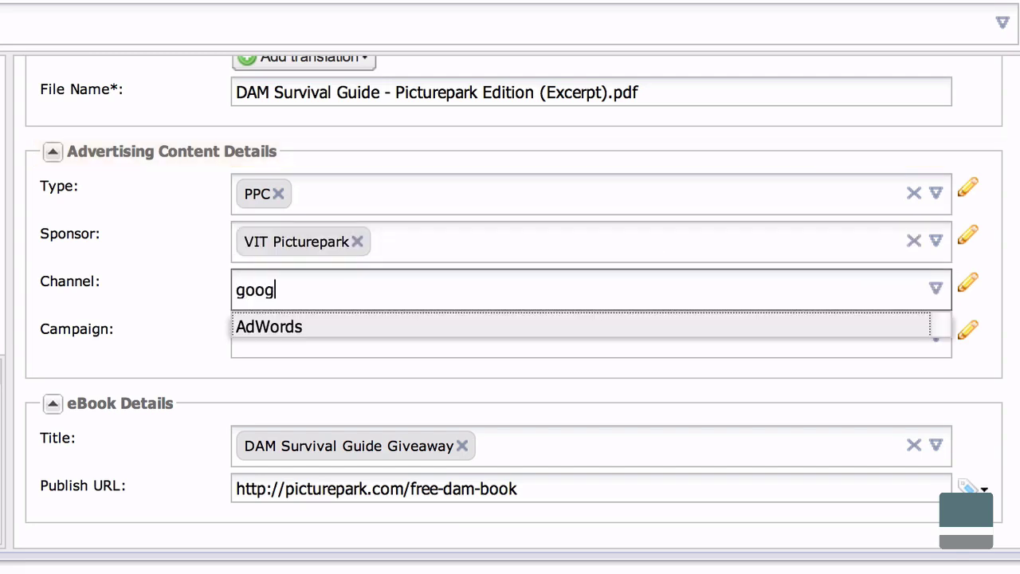
click(514, 335)
click(464, 343)
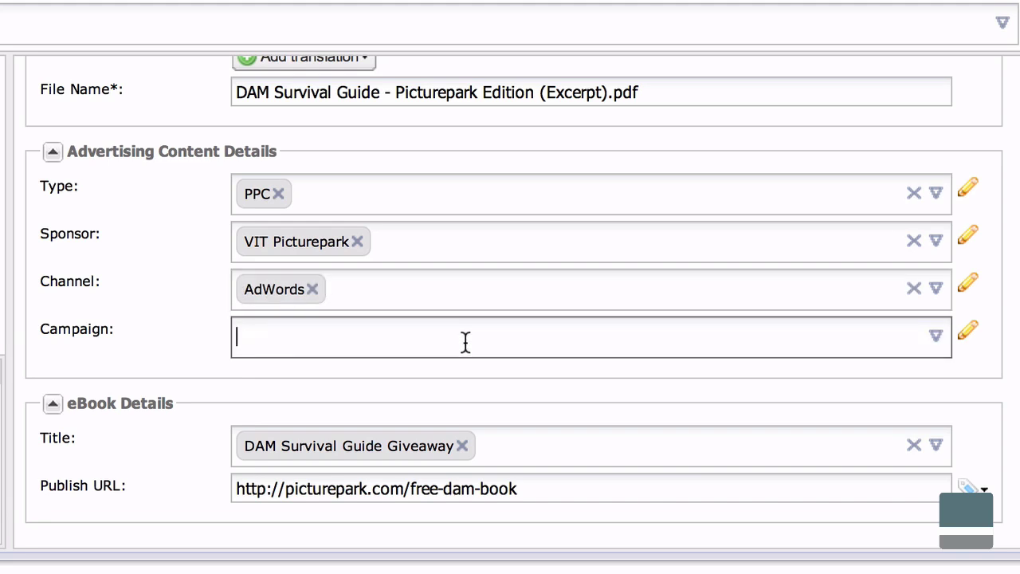
text(dam su)
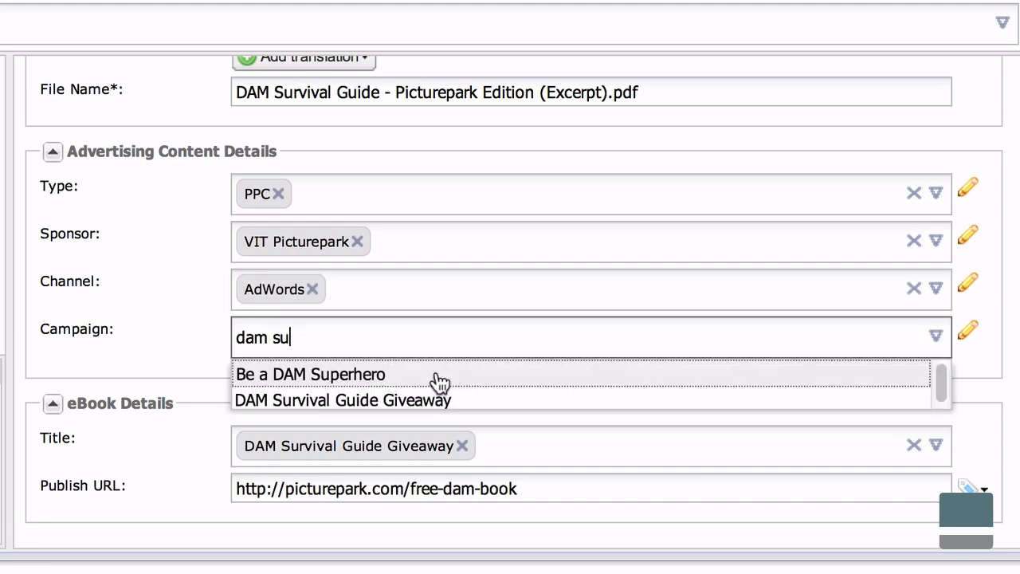
click(459, 400)
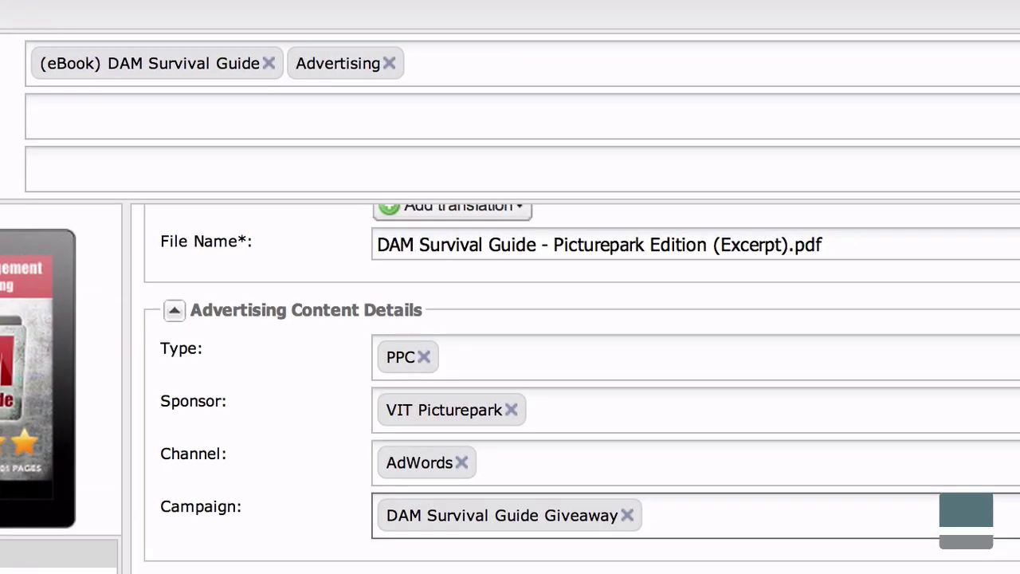
Remove the Advertising content type from the asset together with its field values
click(389, 64)
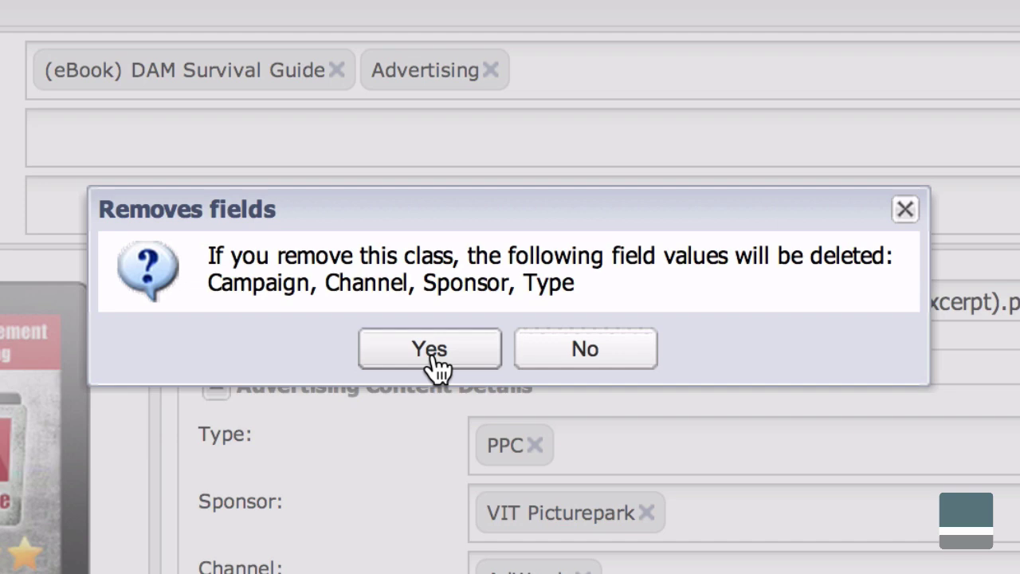
click(435, 361)
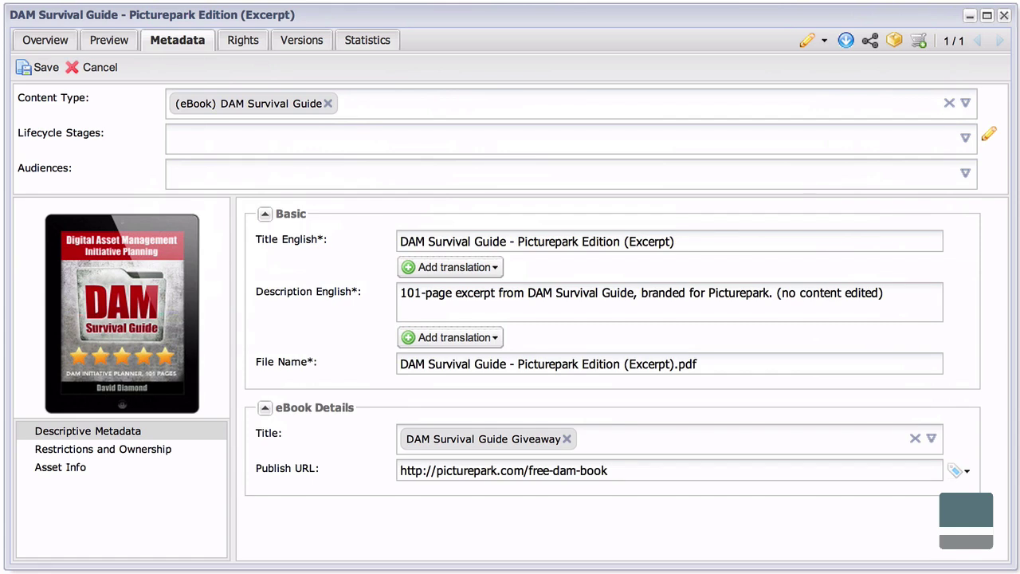
Search the Lifecycle Stages for "appr" and assign the Available stage to the asset
click(342, 137)
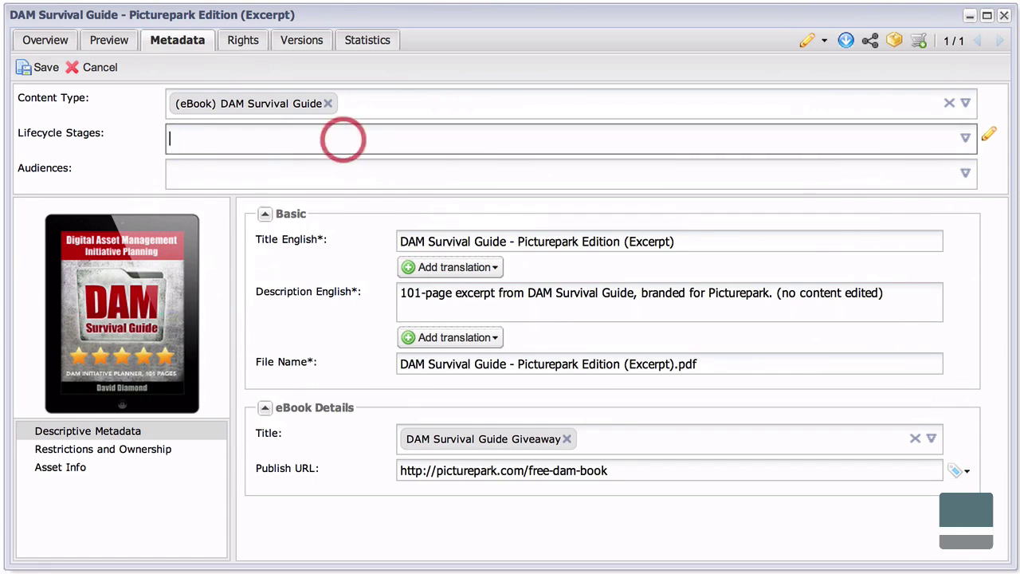
text(appr)
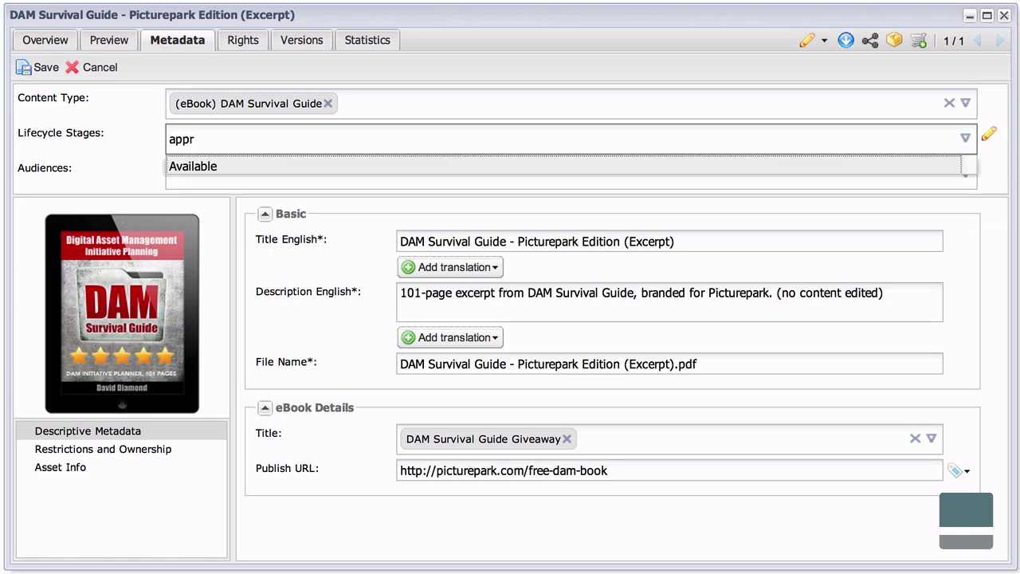
click(323, 167)
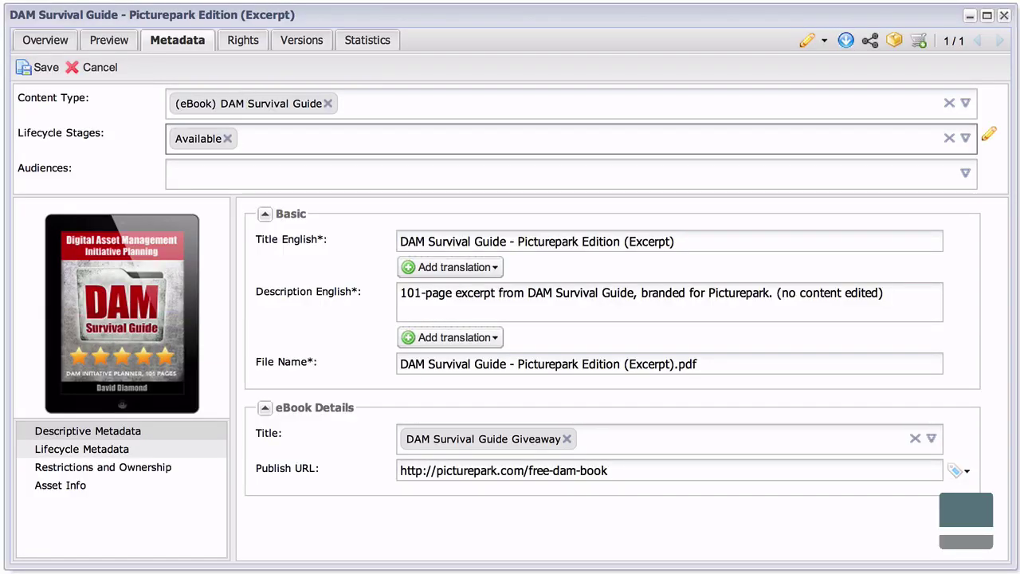
In the asset's Lifecycle Metadata, add another approver to the Approved By field of the Available stage
click(169, 447)
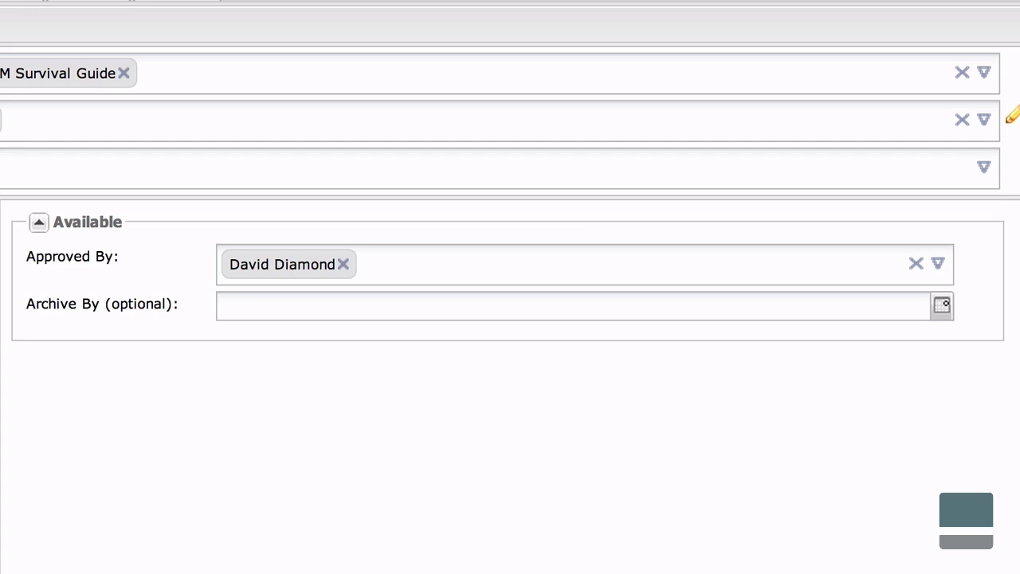
click(854, 260)
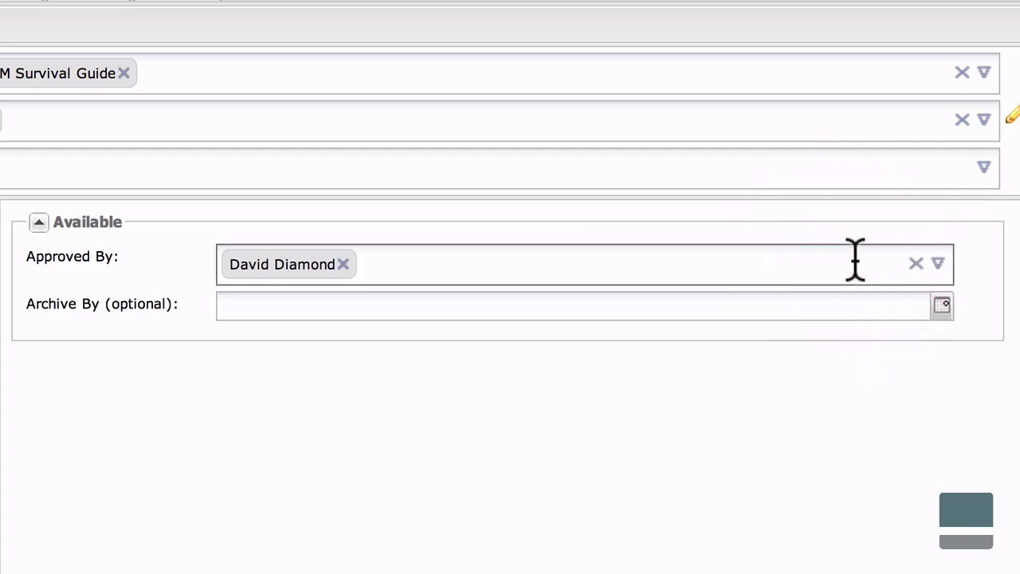
text(ram)
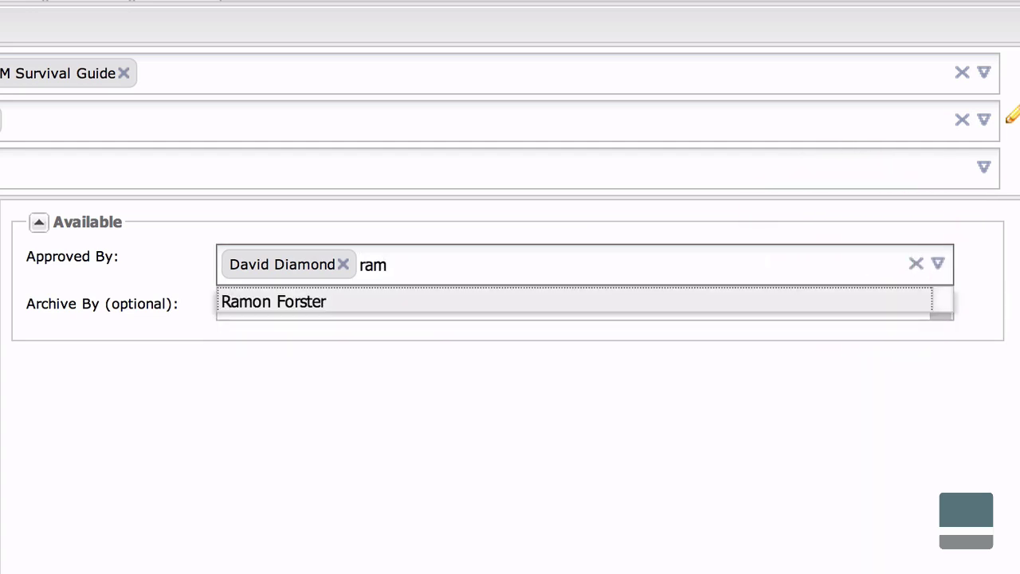
key(Return)
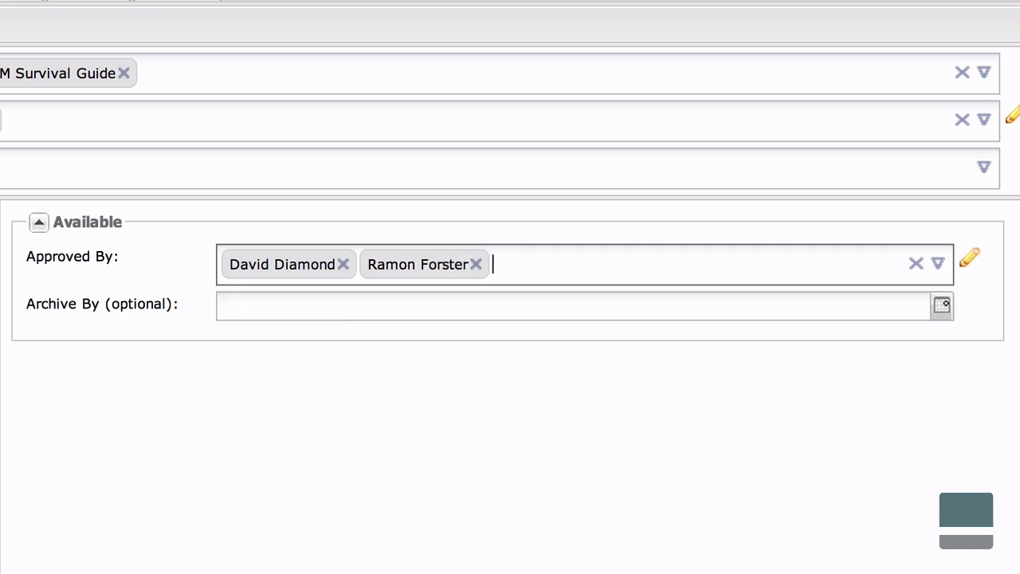
Set the optional Archive By date of the Available stage to 30.12.2014
click(941, 306)
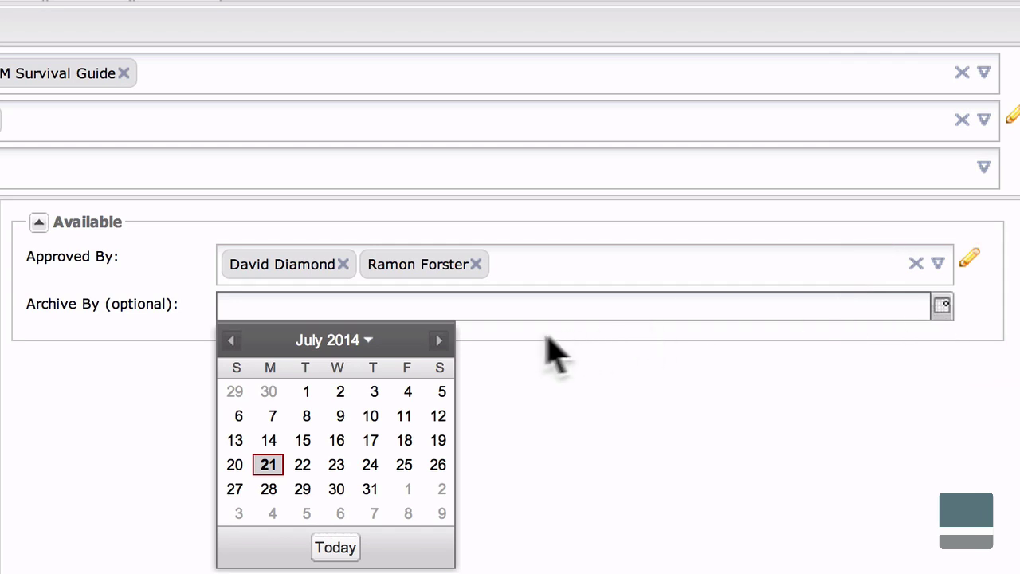
click(439, 341)
click(439, 342)
click(439, 341)
click(439, 341)
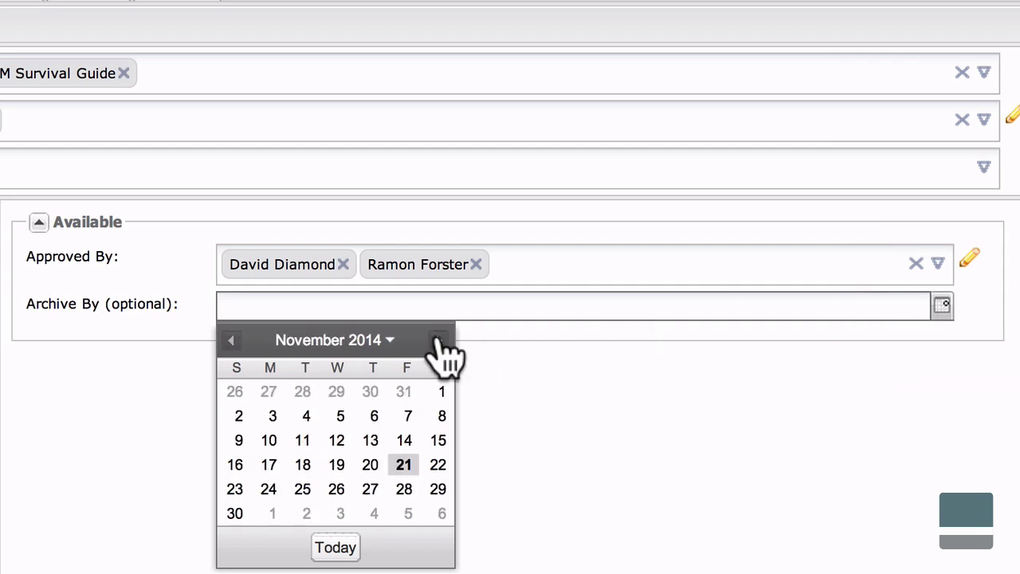
click(439, 341)
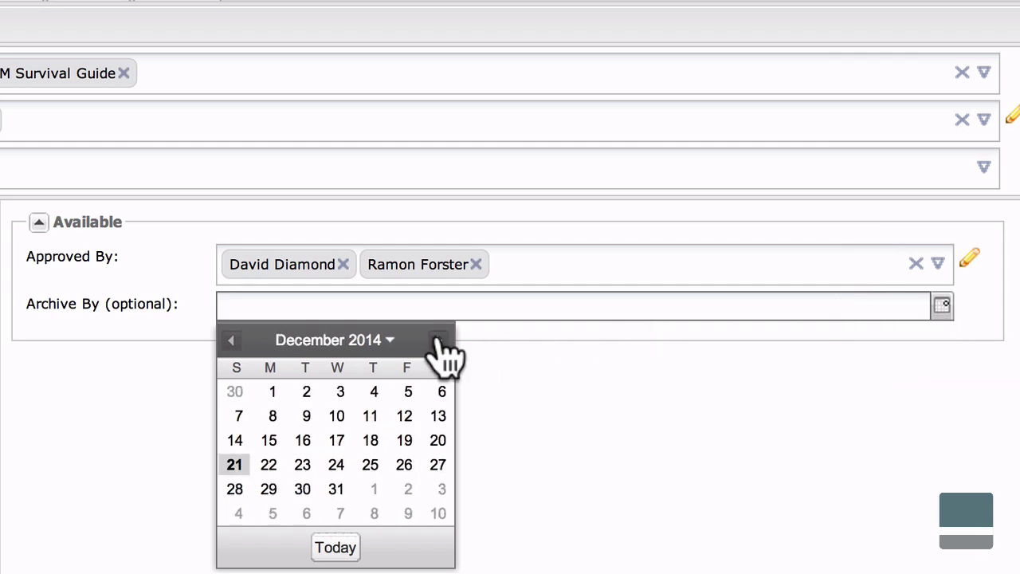
click(341, 488)
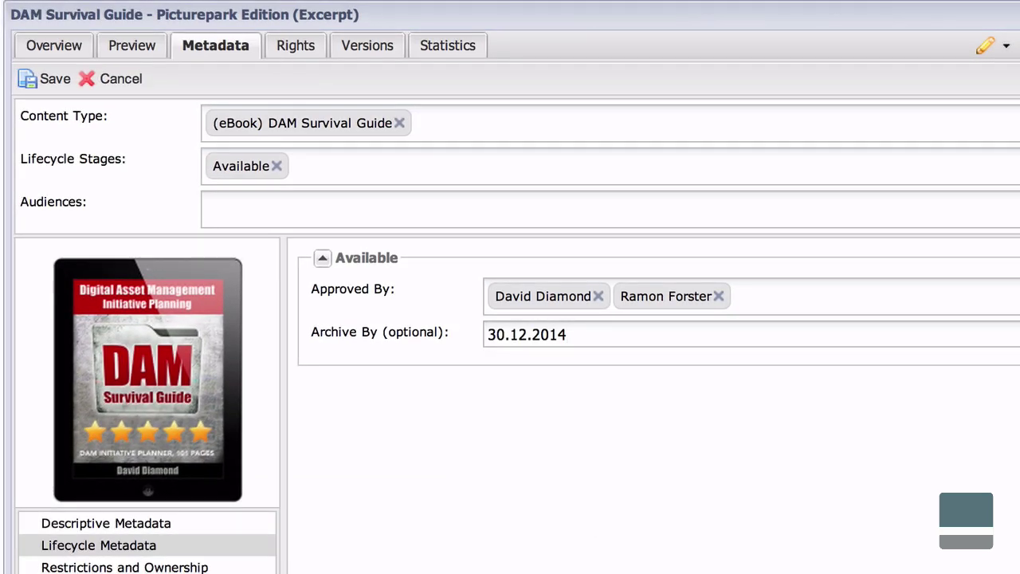
Search the Lifecycle Stages for "updat" and assign the Update Request stage to the asset
click(333, 164)
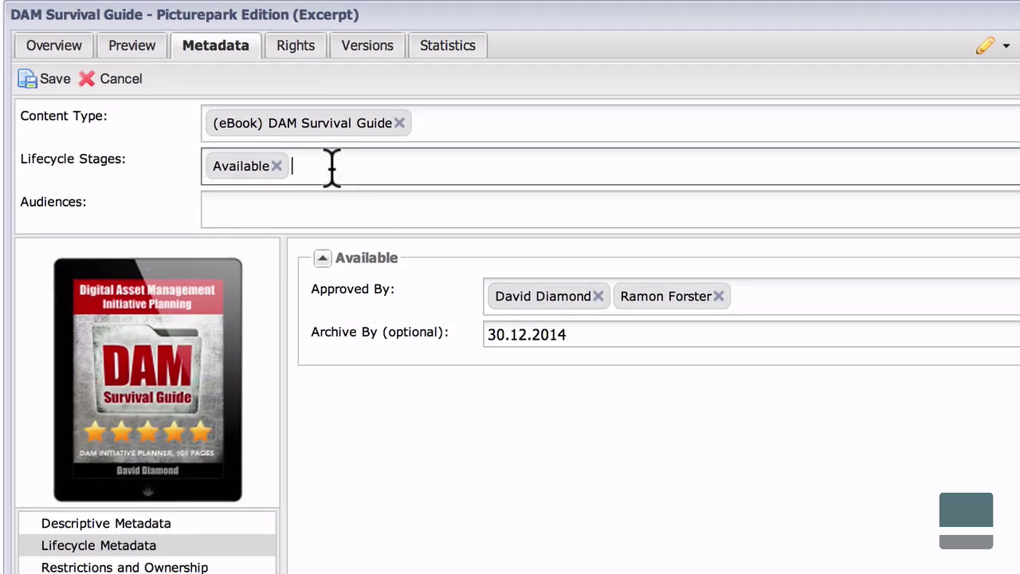
text(updat)
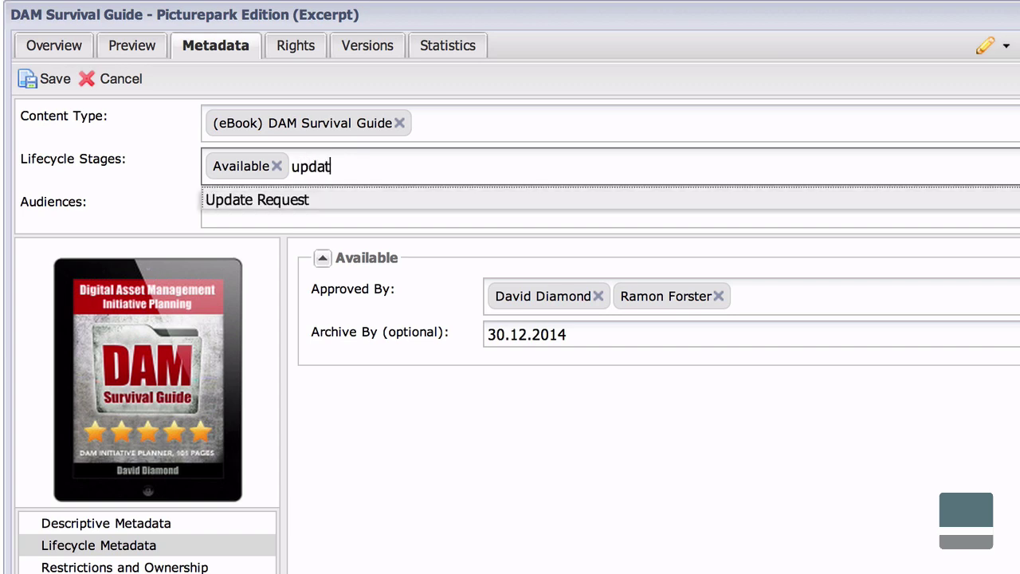
click(359, 201)
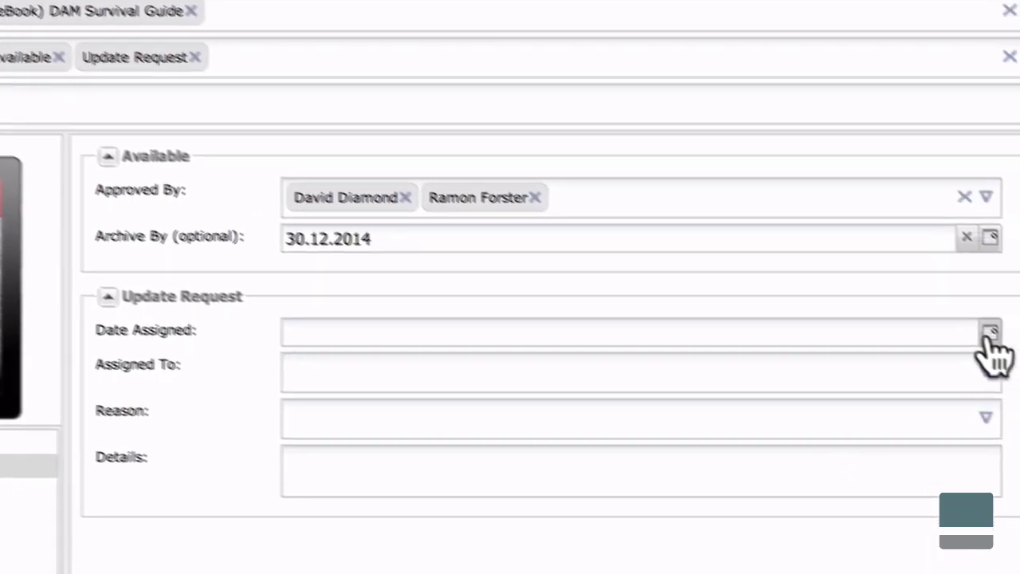
In the Update Request fields, set Date Assigned to 21.07.2014 and choose the responsible person in Assigned To
click(990, 331)
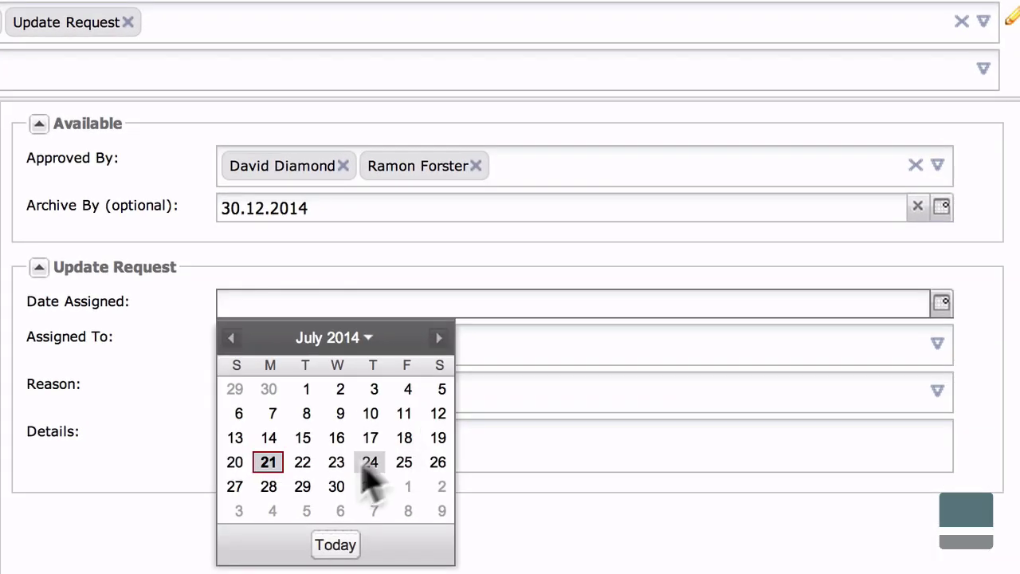
click(328, 481)
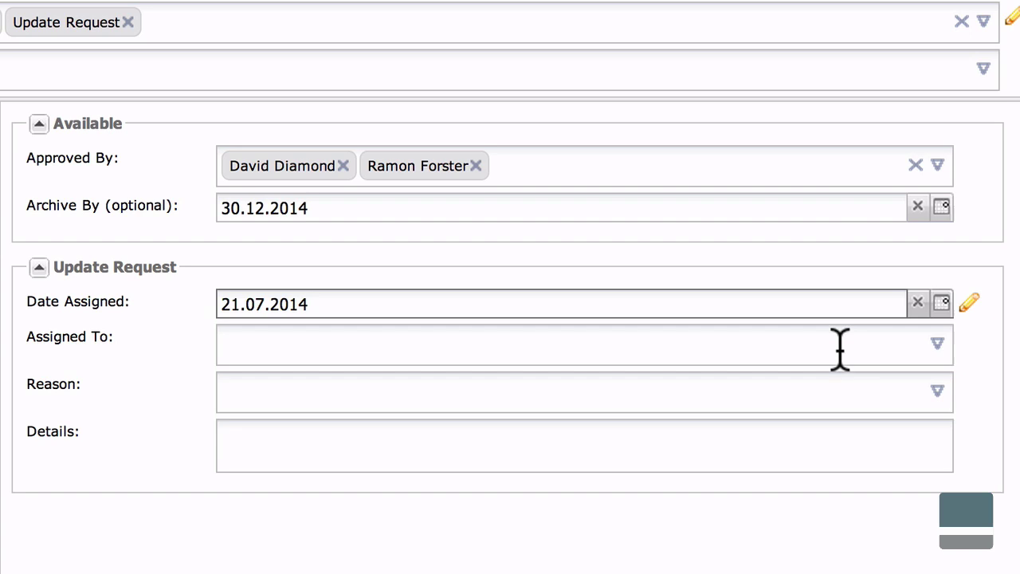
click(840, 349)
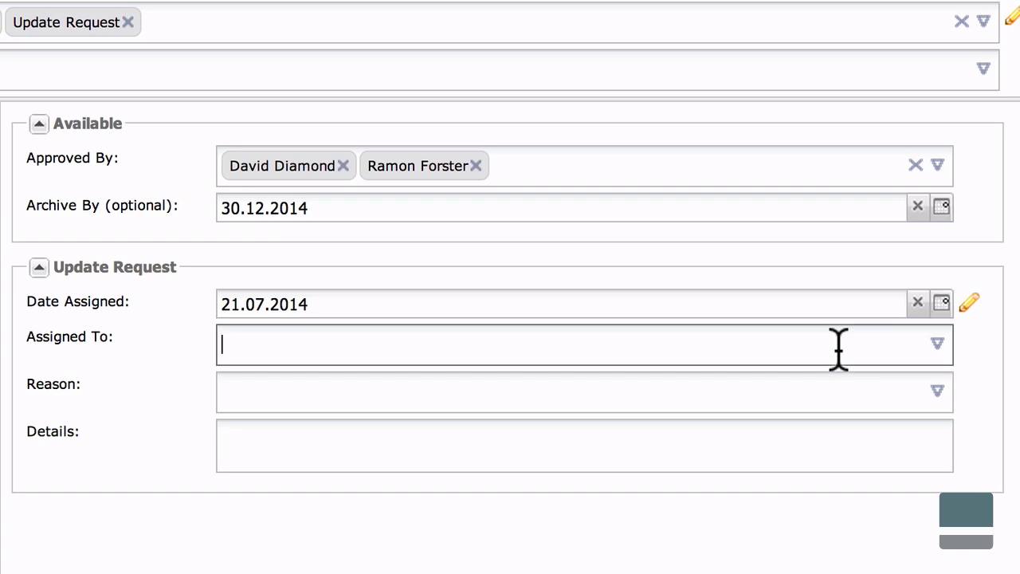
text(david)
click(856, 374)
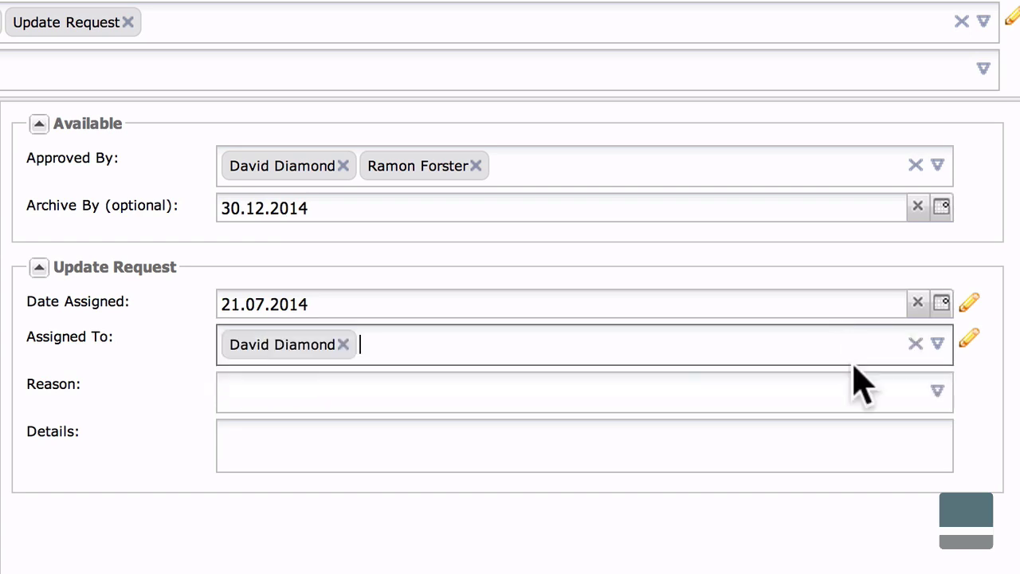
Set the update request's Reason to Content Error and note in Details that the author's surname is misspelled on the About the Author page
click(669, 394)
text(ent Err)
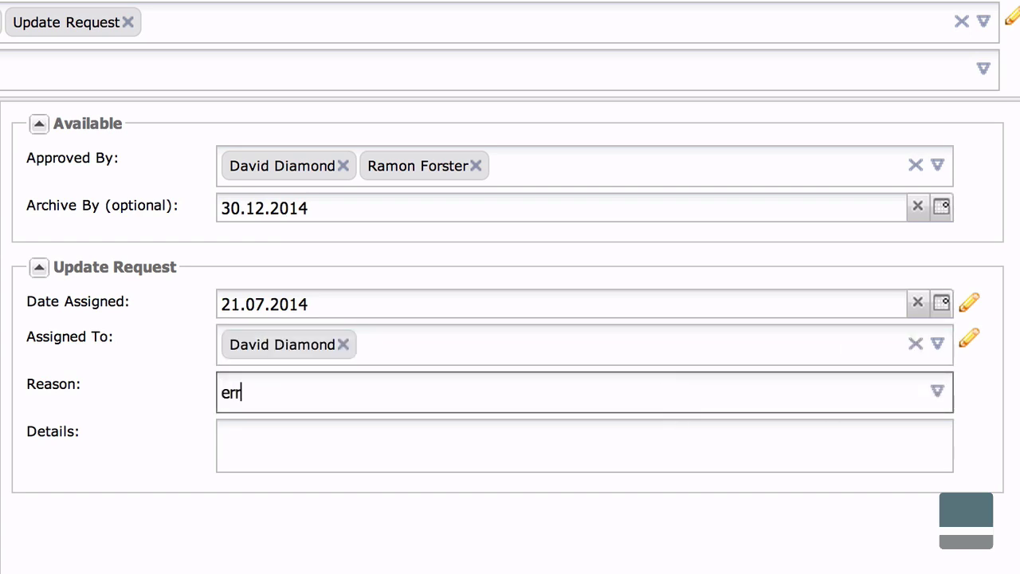
text(or)
click(530, 454)
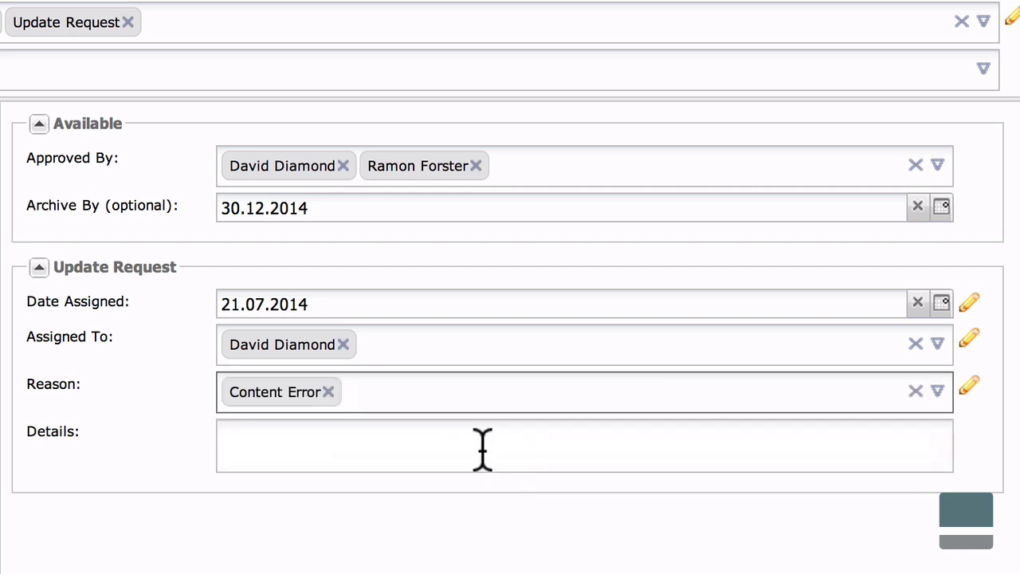
click(482, 450)
text("Diamond" is misspelled on About the Author page. Duh.)
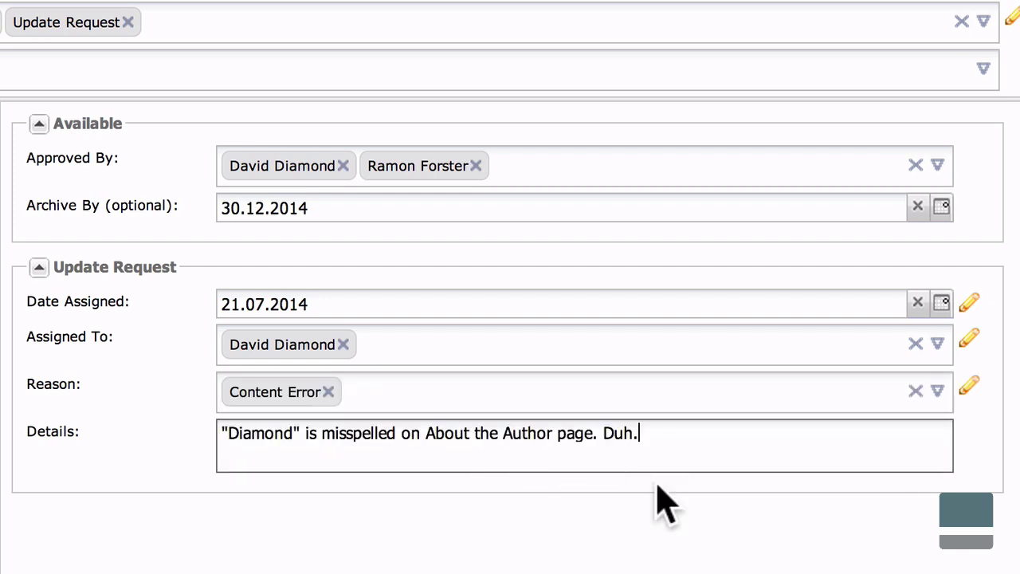
click(665, 502)
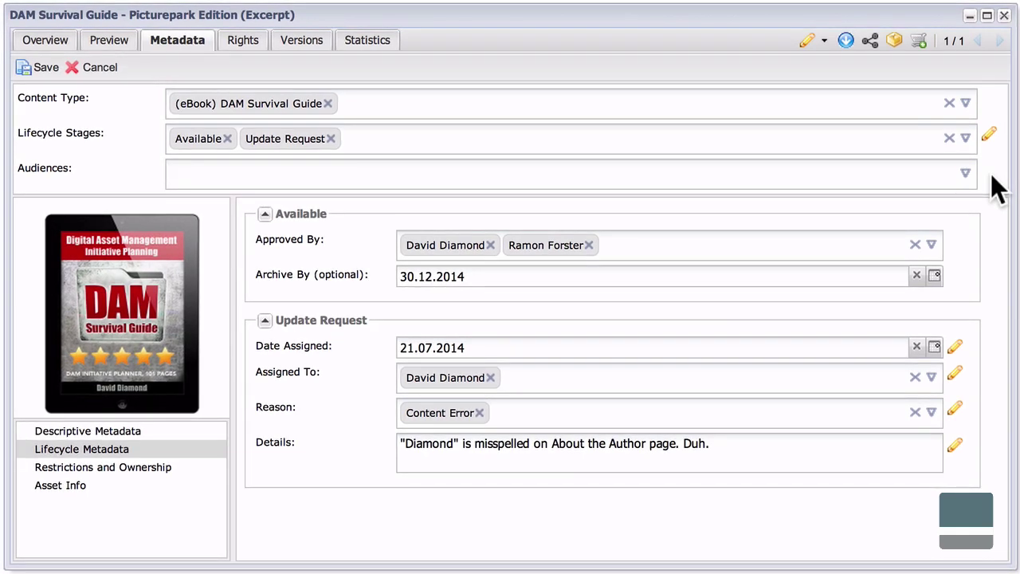
Remove the Update Request lifecycle stage from the asset together with its field values
click(331, 138)
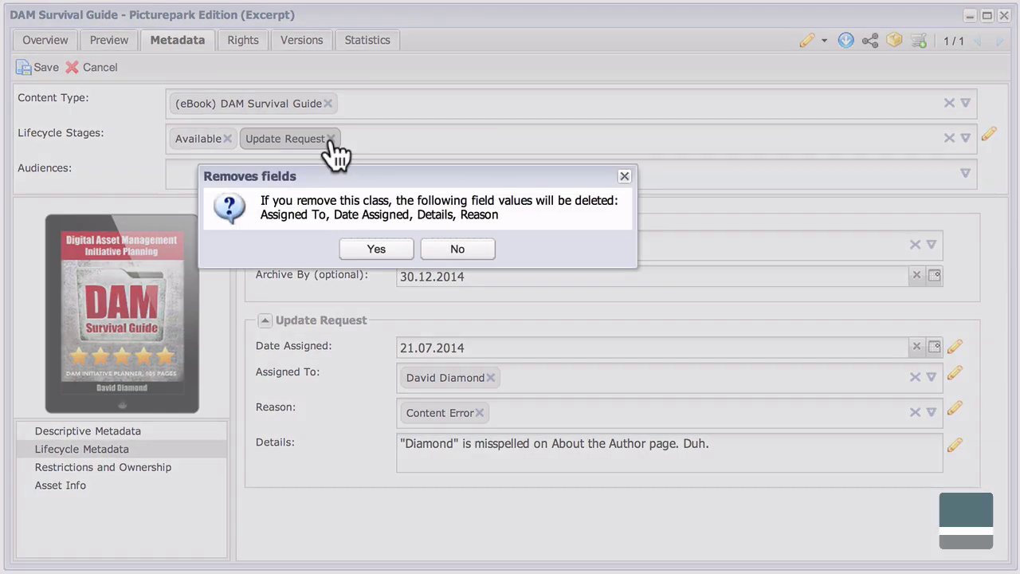
click(376, 249)
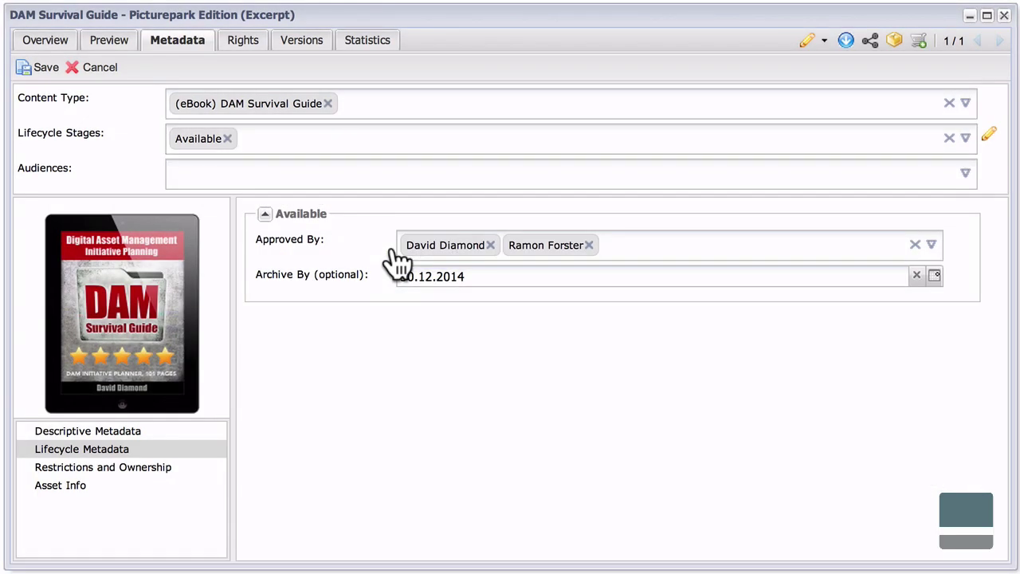
Search the Lifecycle Stages for "rec" and assign the Recalled stage to the asset
click(328, 141)
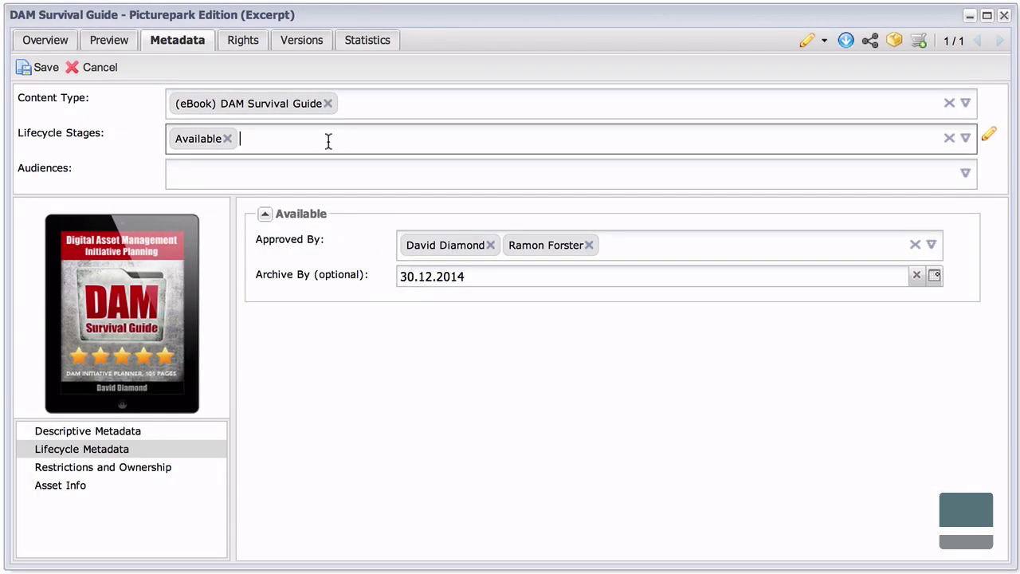
text(rec)
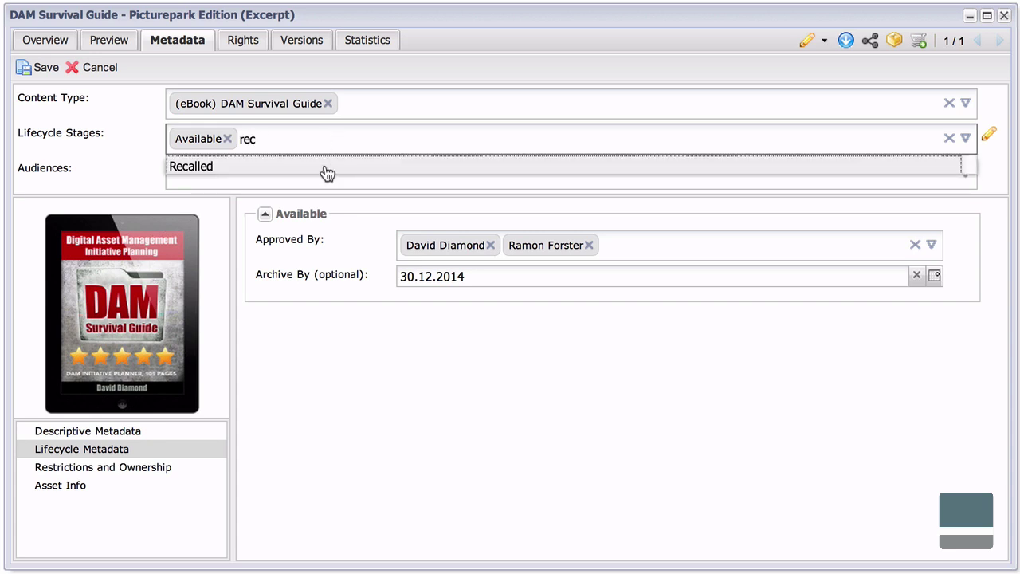
click(327, 171)
In the Recall Information, set the Recall Date to 21.07.2014 and choose the responsible person as Authority
click(934, 347)
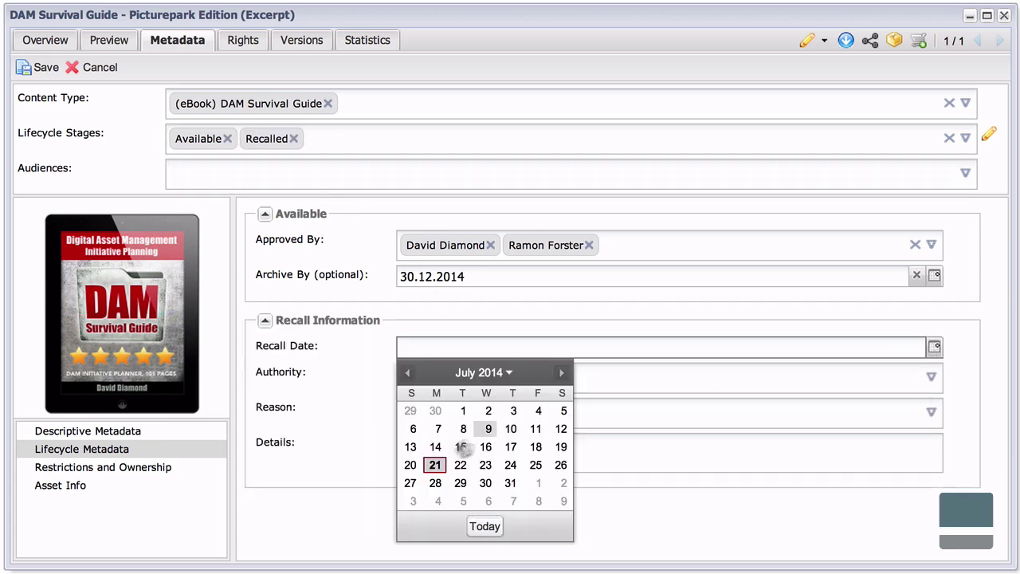
click(435, 464)
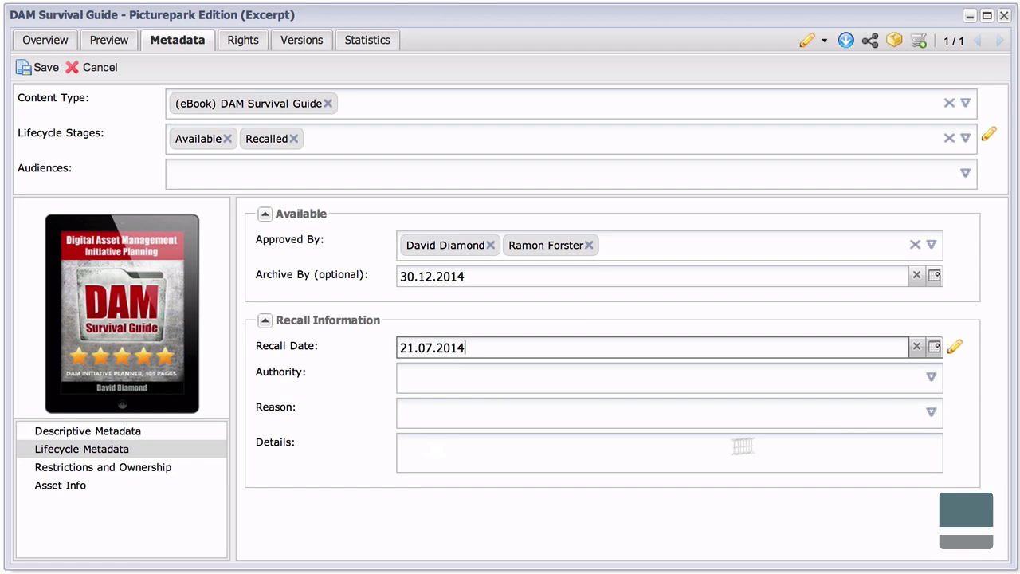
click(807, 381)
text(ram)
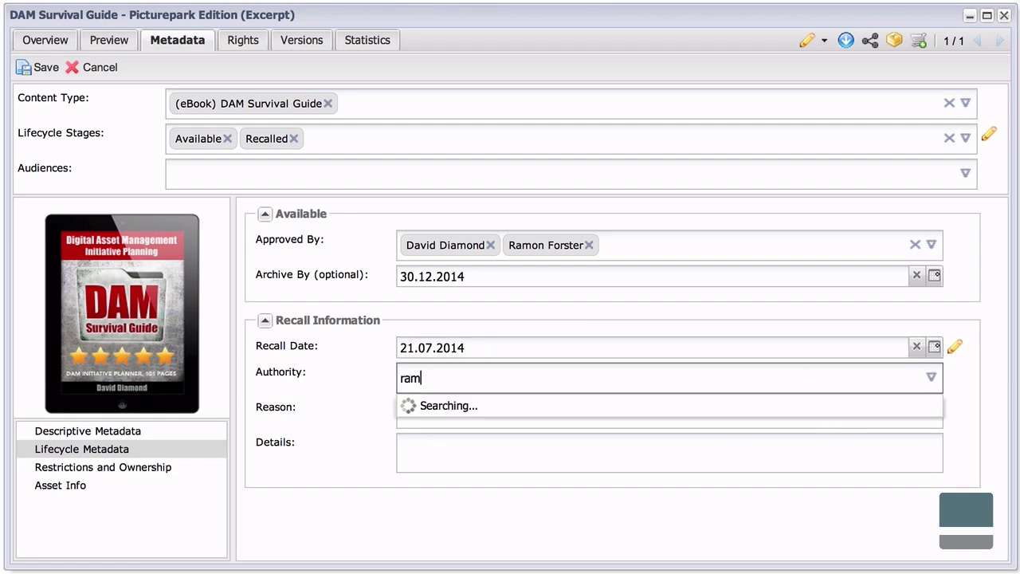
click(805, 404)
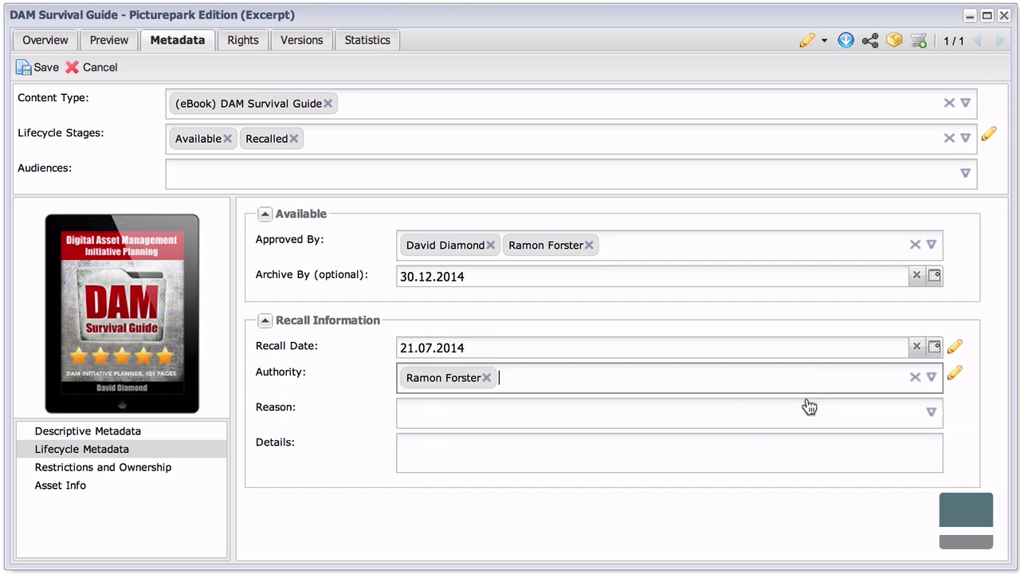
Set the recall Reason to License (Lost) and enter "Check for renewal." in Details
click(931, 412)
click(315, 182)
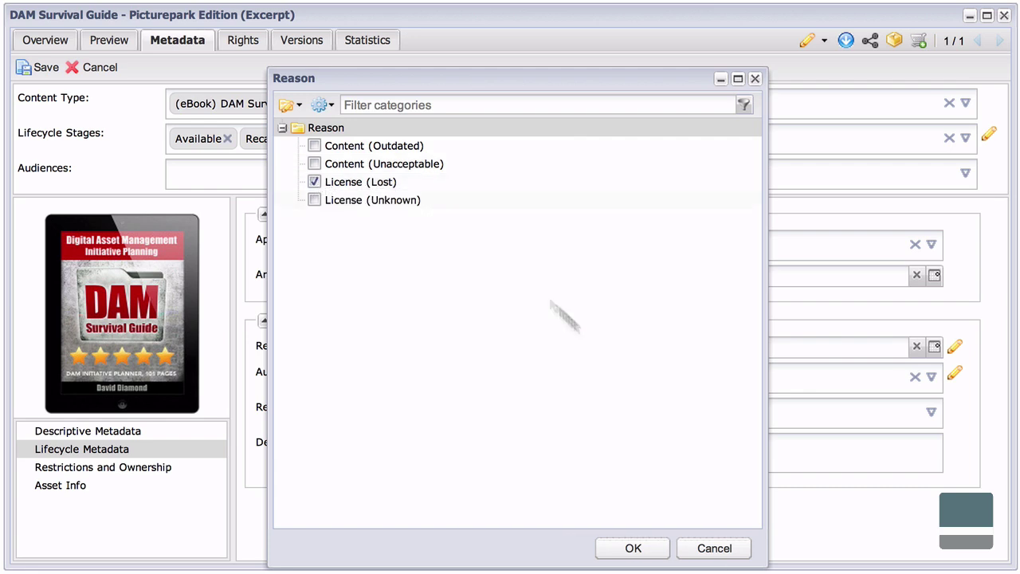
click(632, 549)
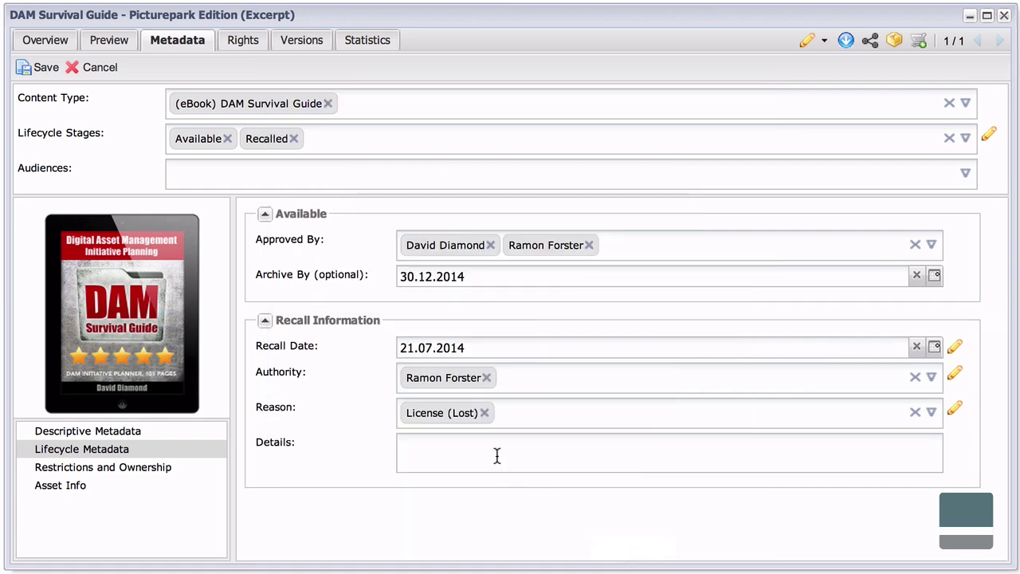
click(496, 455)
text(Check for re)
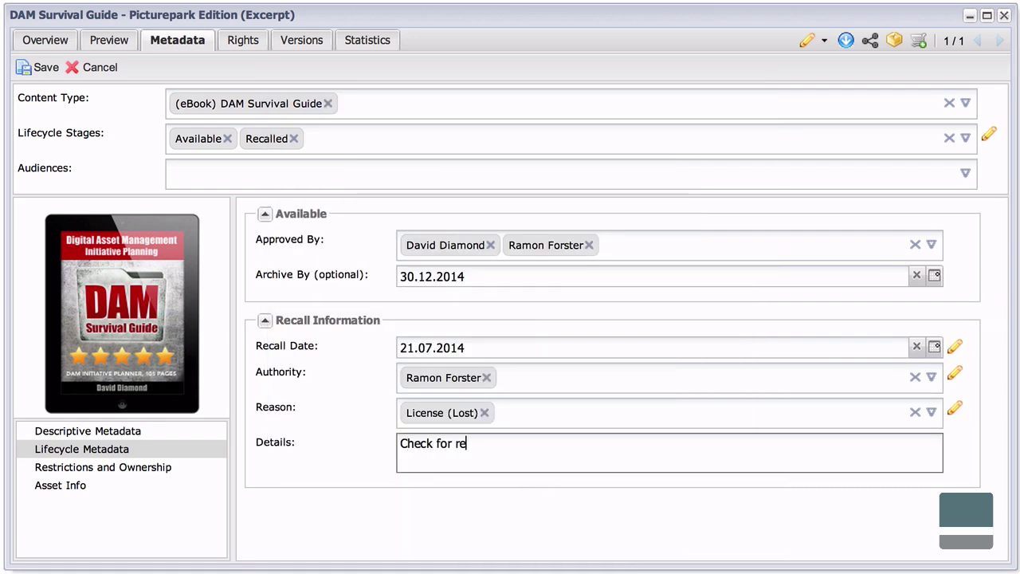
text(newal.)
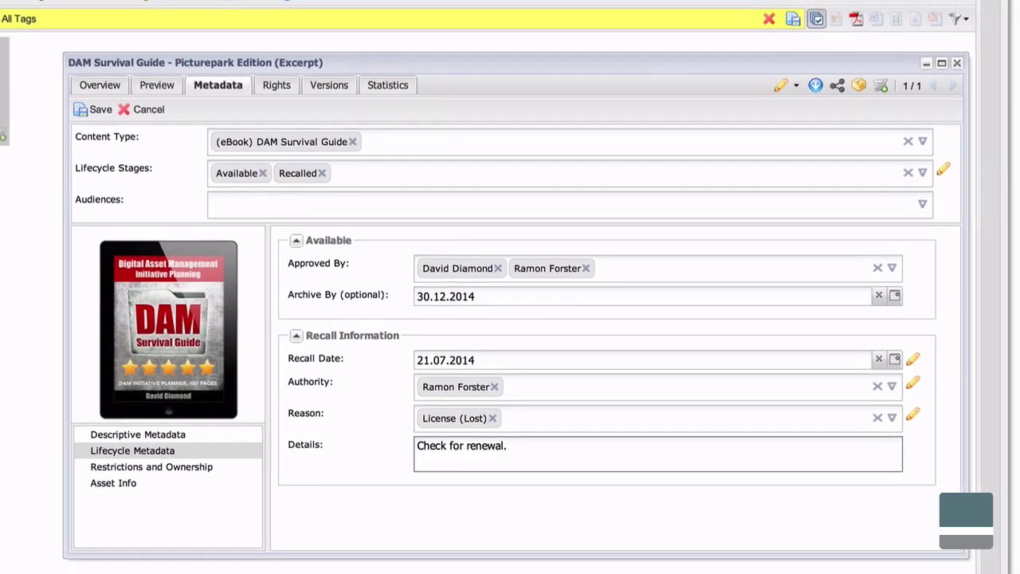